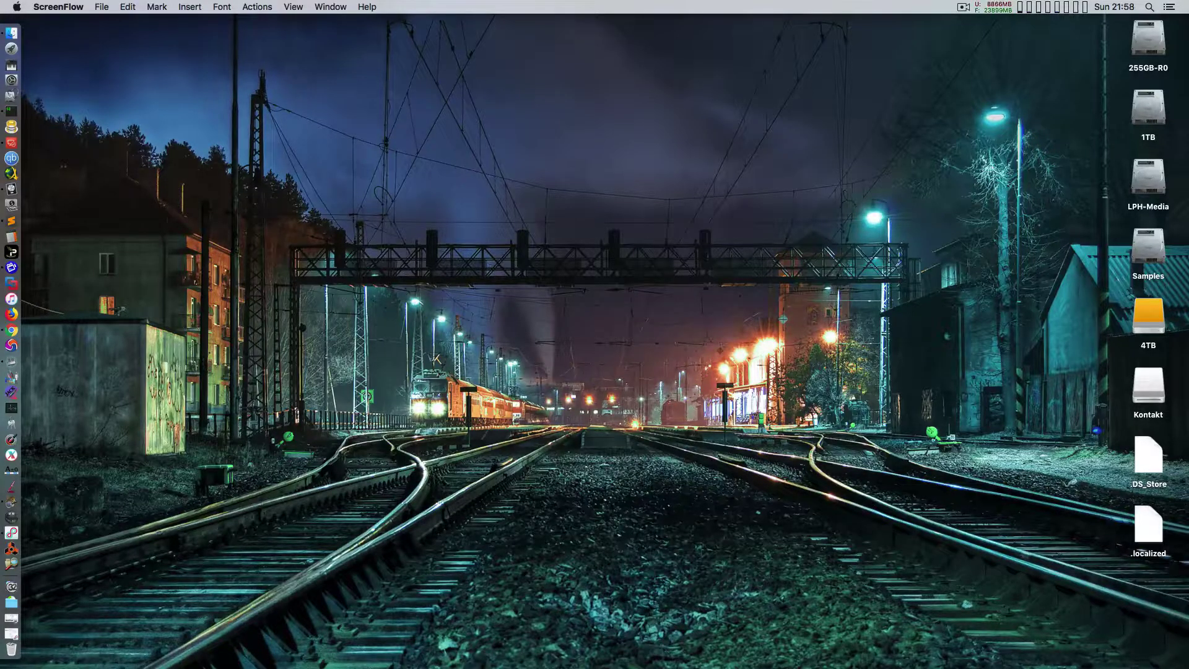
Switch to the Logic Pro project and move Inst 1's Kontakt window to the right.
key("super+Tab")
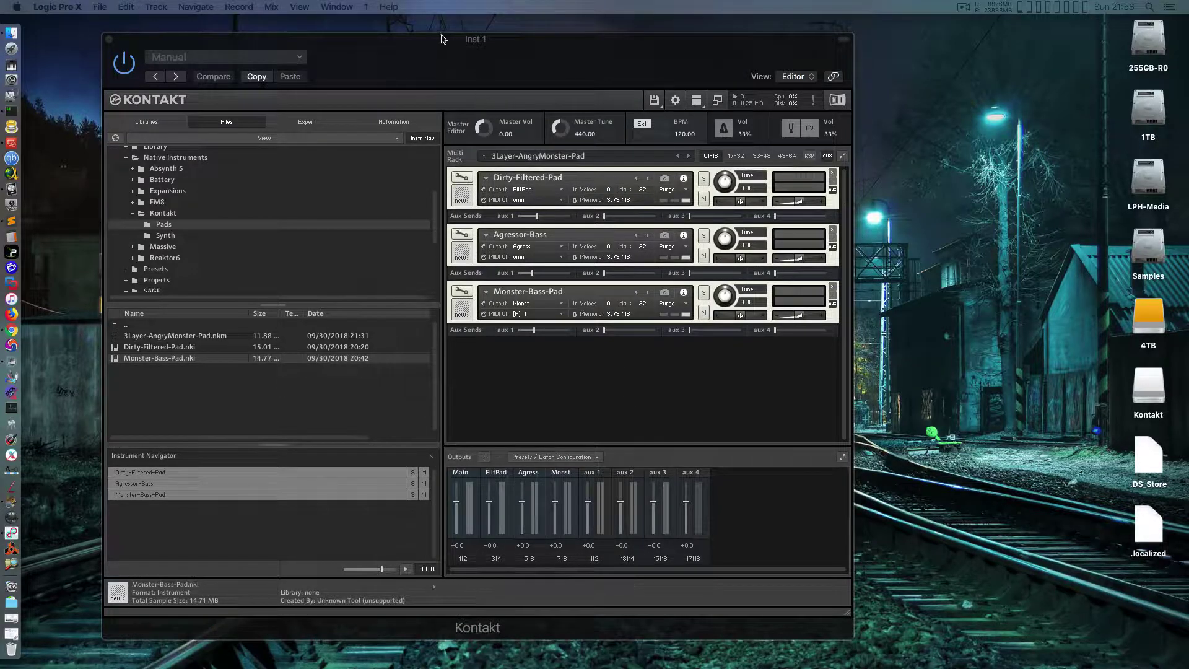
mouse_move(435, 40)
left_mouse_down()
mouse_move(466, 47)
mouse_move(440, 48)
left_mouse_up()
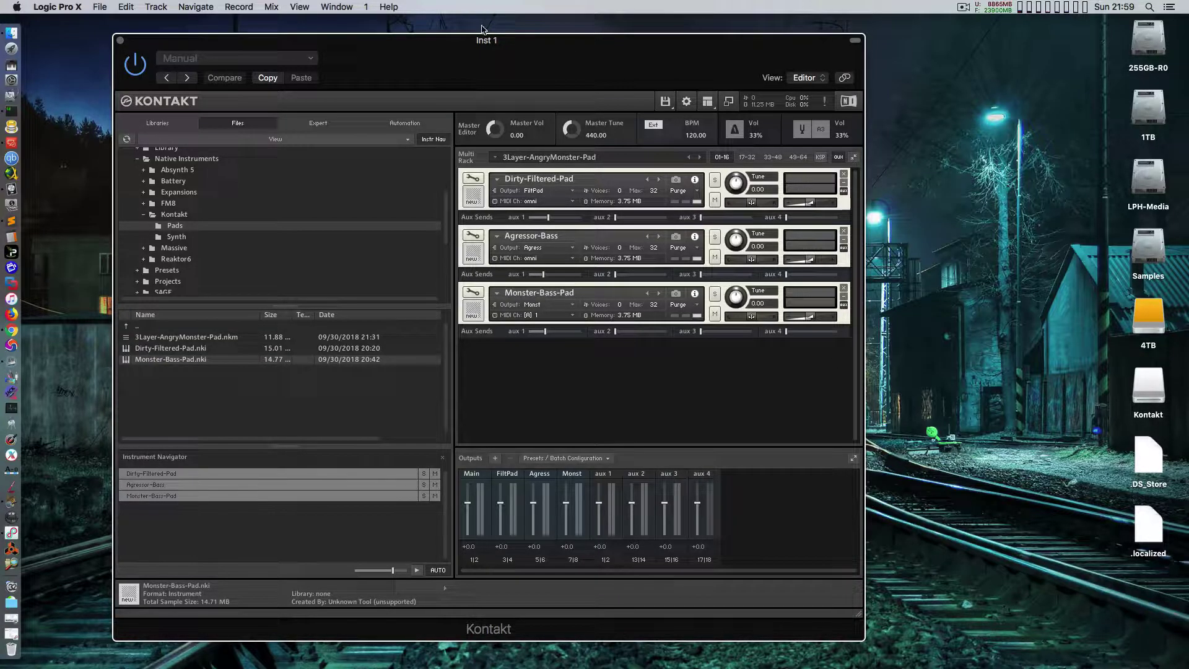
left_click_drag(485, 41, 670, 54)
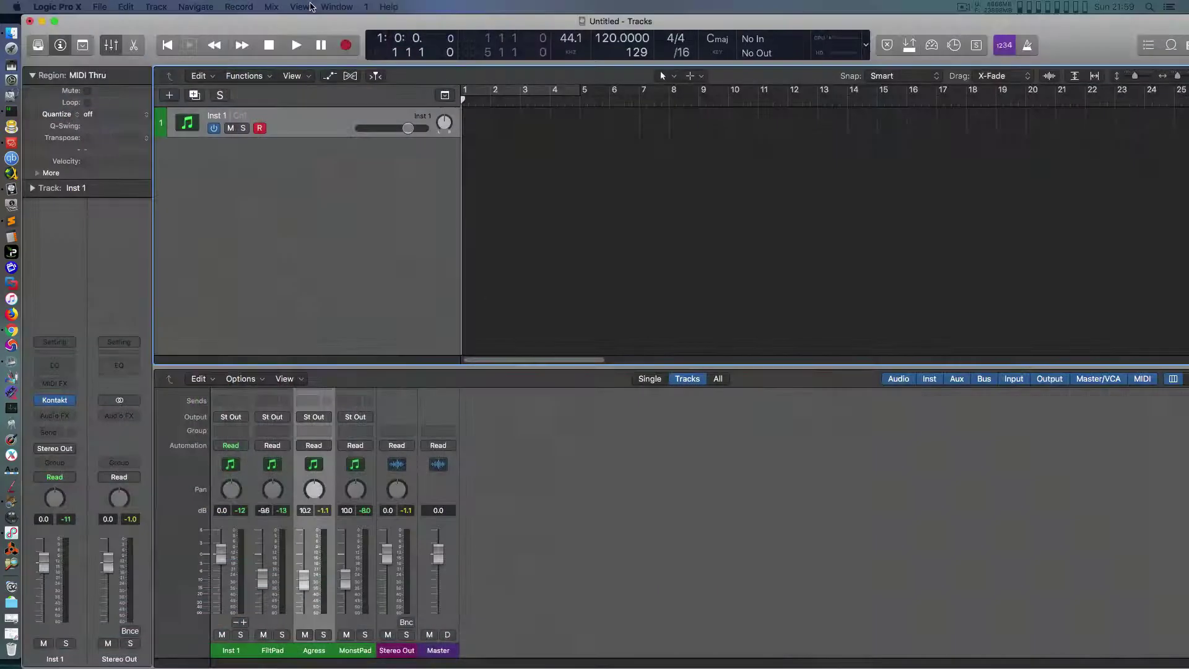
Make Logic fill the screen and add one new software instrument track, Inst 2.
left_click(50, 21)
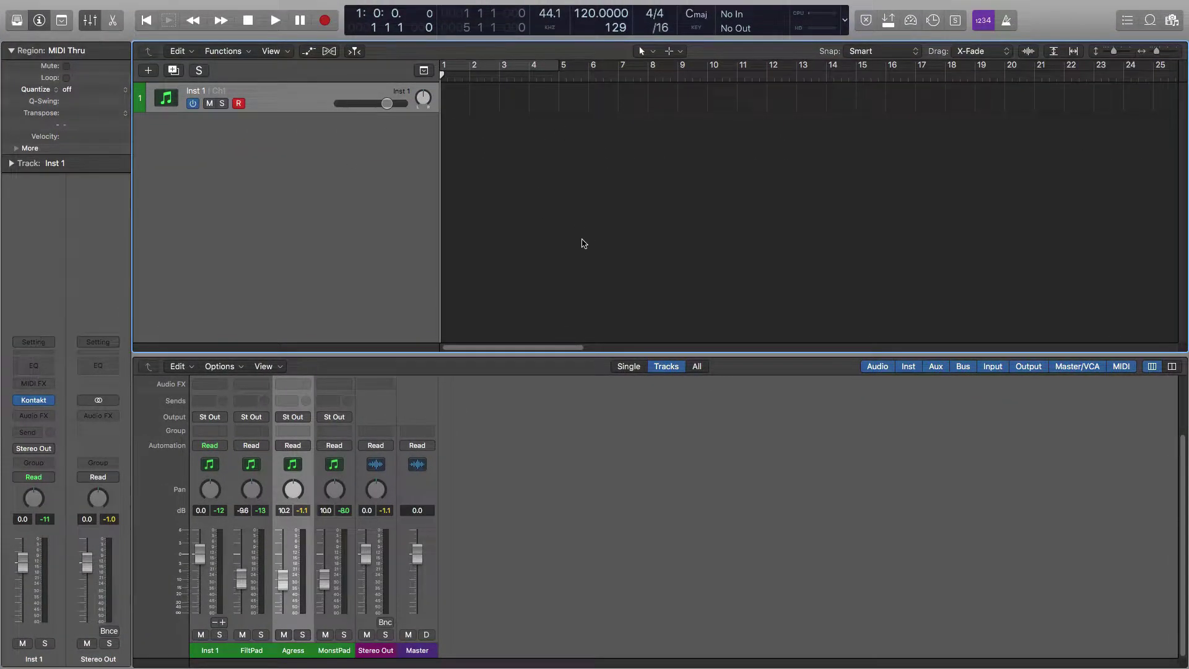
left_click(148, 70)
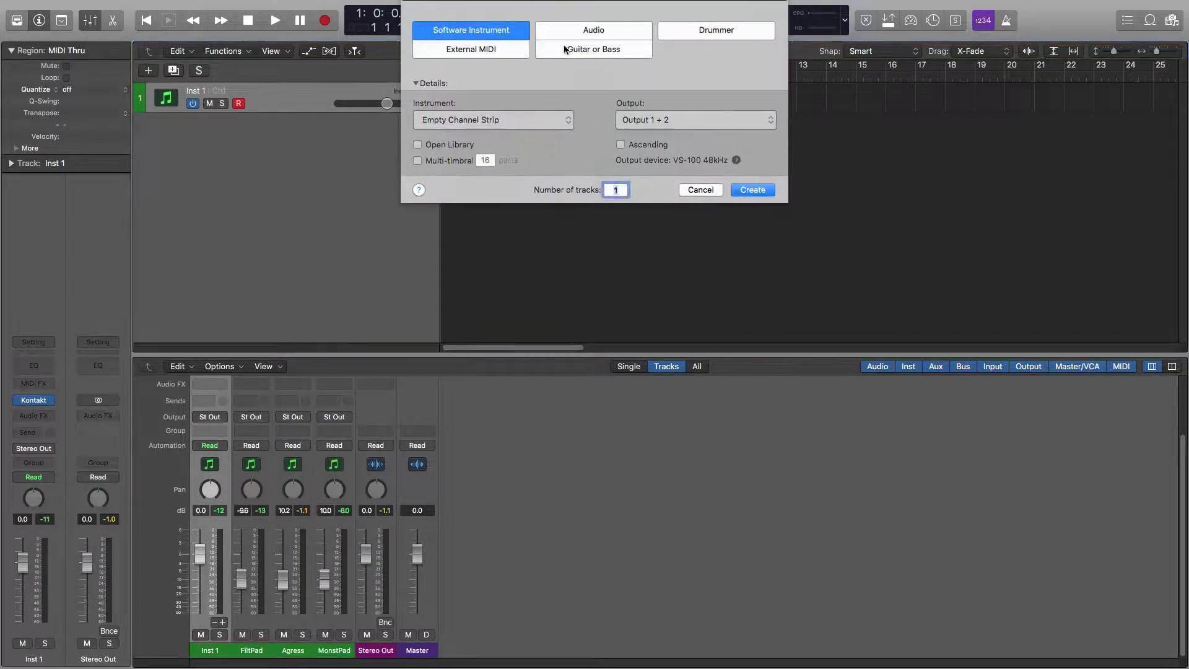
left_click(746, 192)
left_click(263, 180)
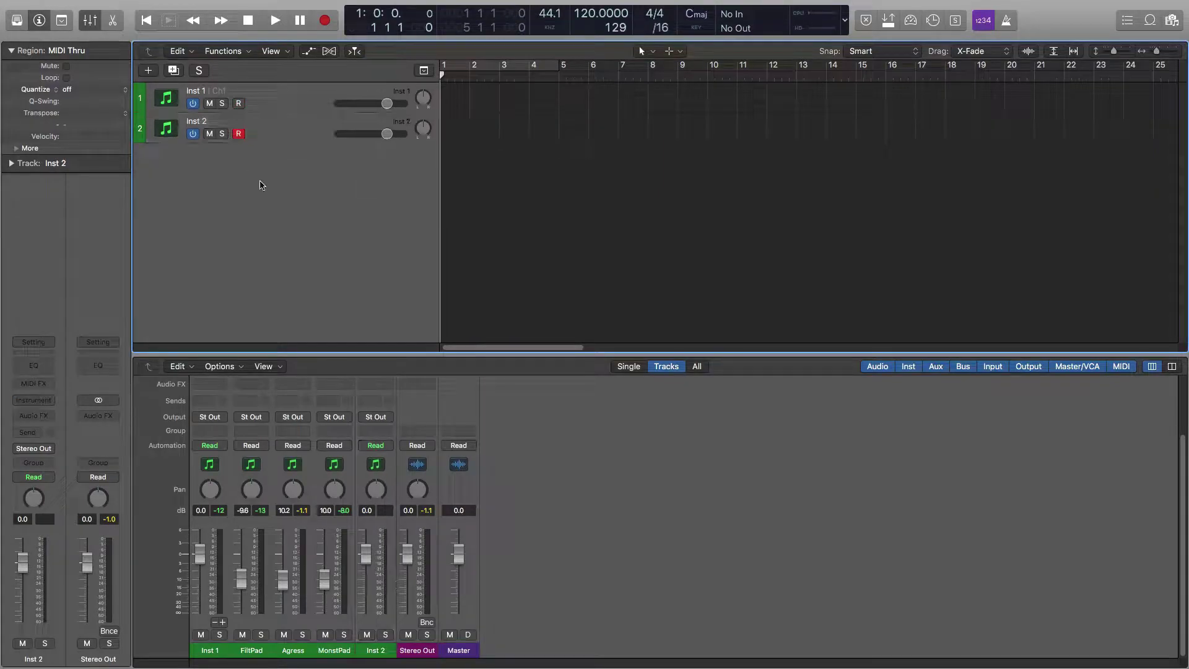
left_click(252, 123)
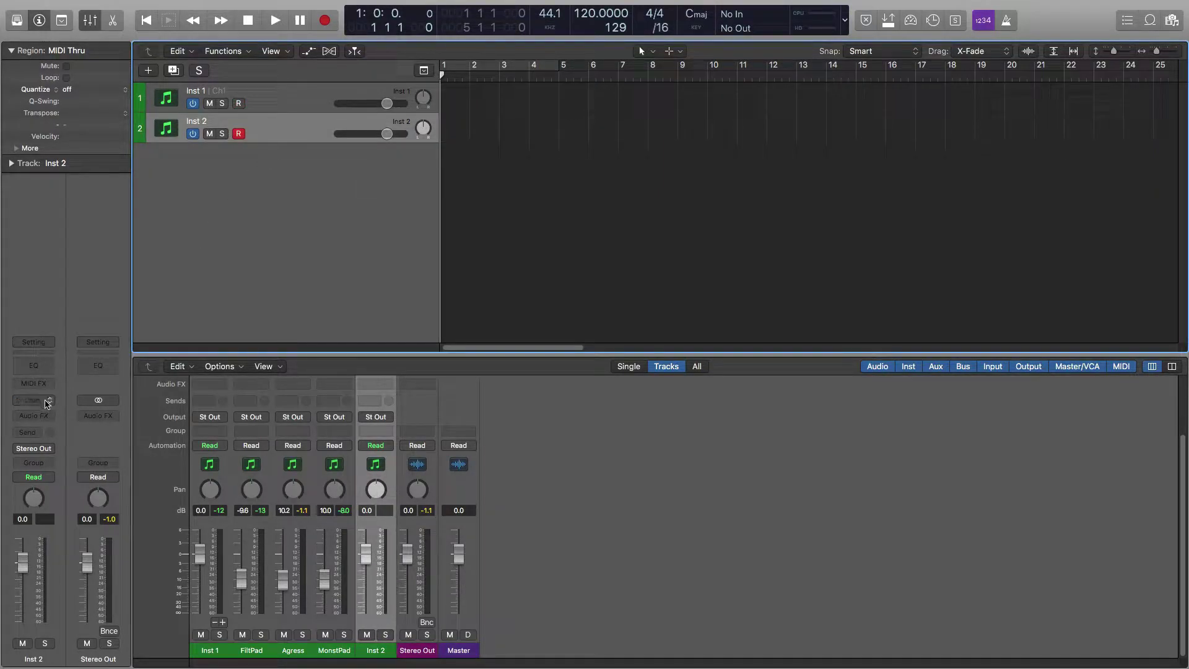
Load Kontakt into Inst 2's instrument slot and move its window to reveal the tracks.
left_click(45, 395)
scroll(96, 419, "down", 2)
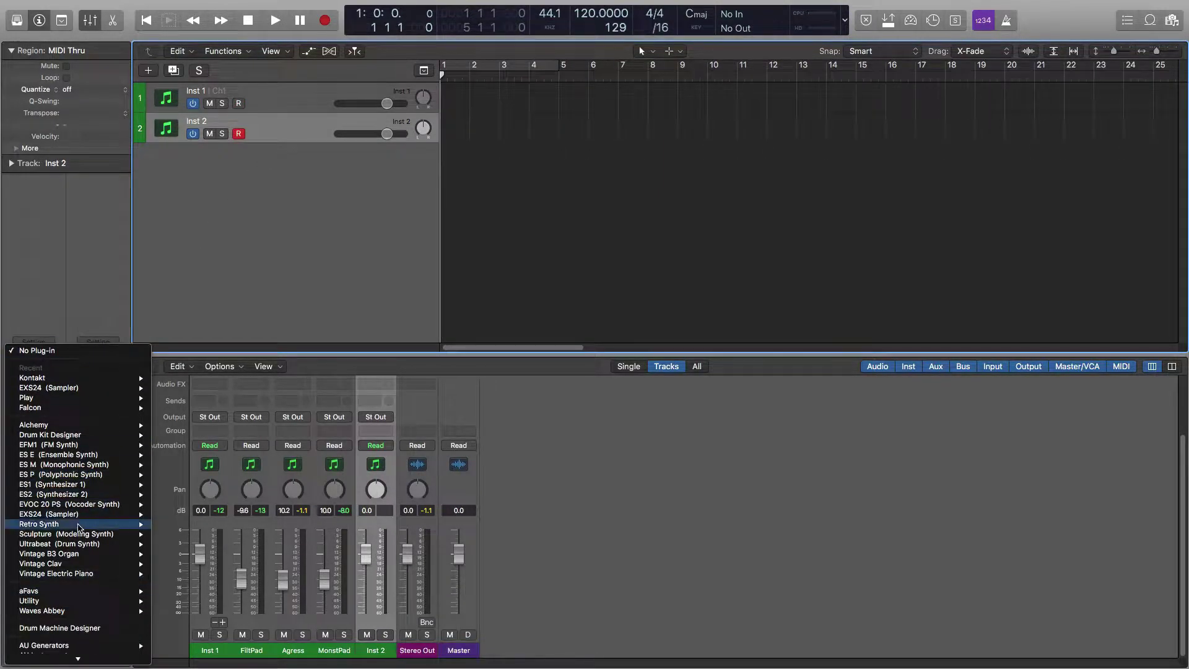
left_click(37, 378)
left_click_drag(392, 46, 474, 35)
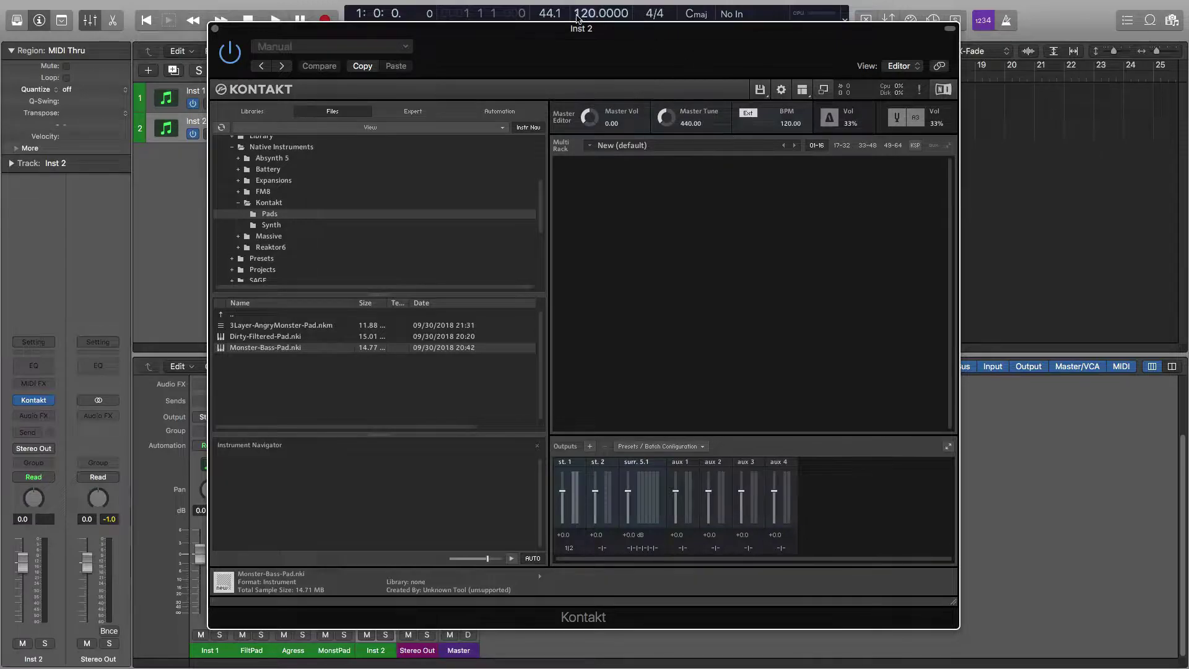
Load Monster-Bass-Pad and Dirty-Filtered-Pad from Pads, then Agressor-Bass from Synth, into the rack.
left_click_drag(587, 31, 576, 23)
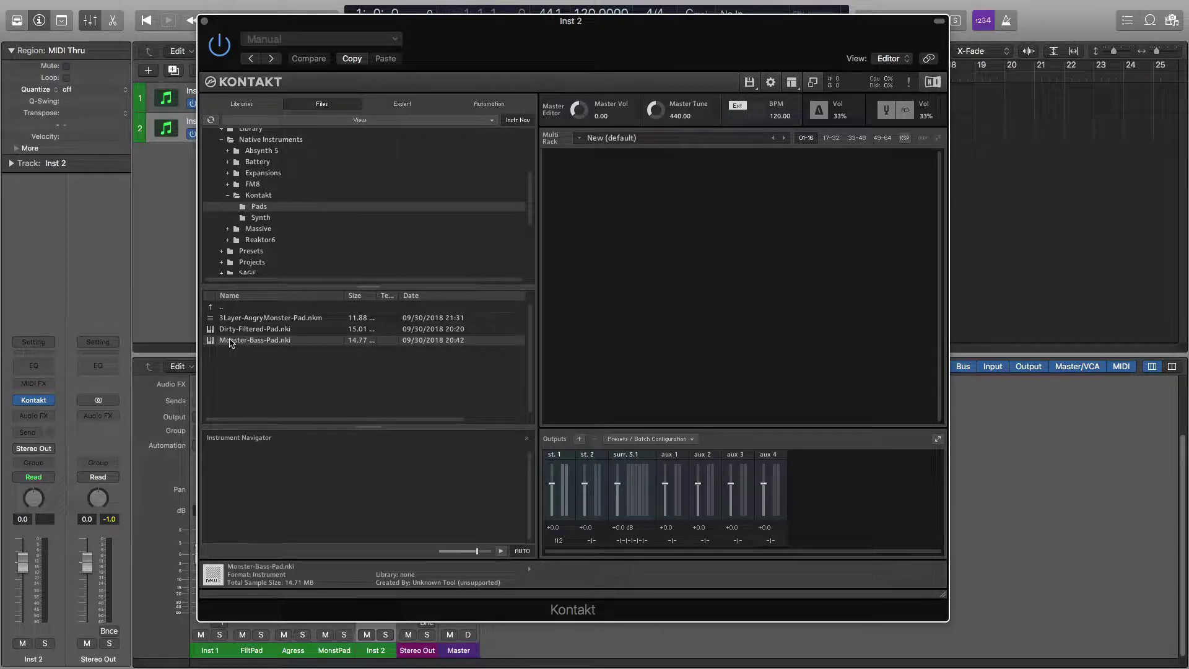
left_click_drag(228, 343, 407, 358)
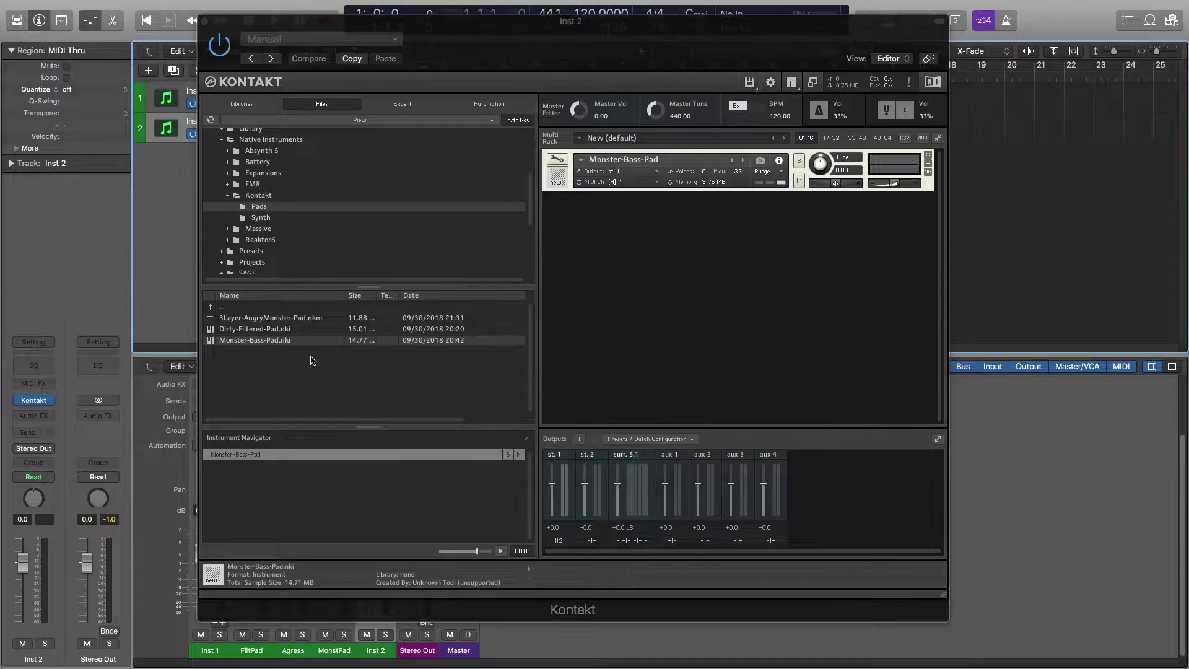
left_click_drag(242, 329, 667, 276)
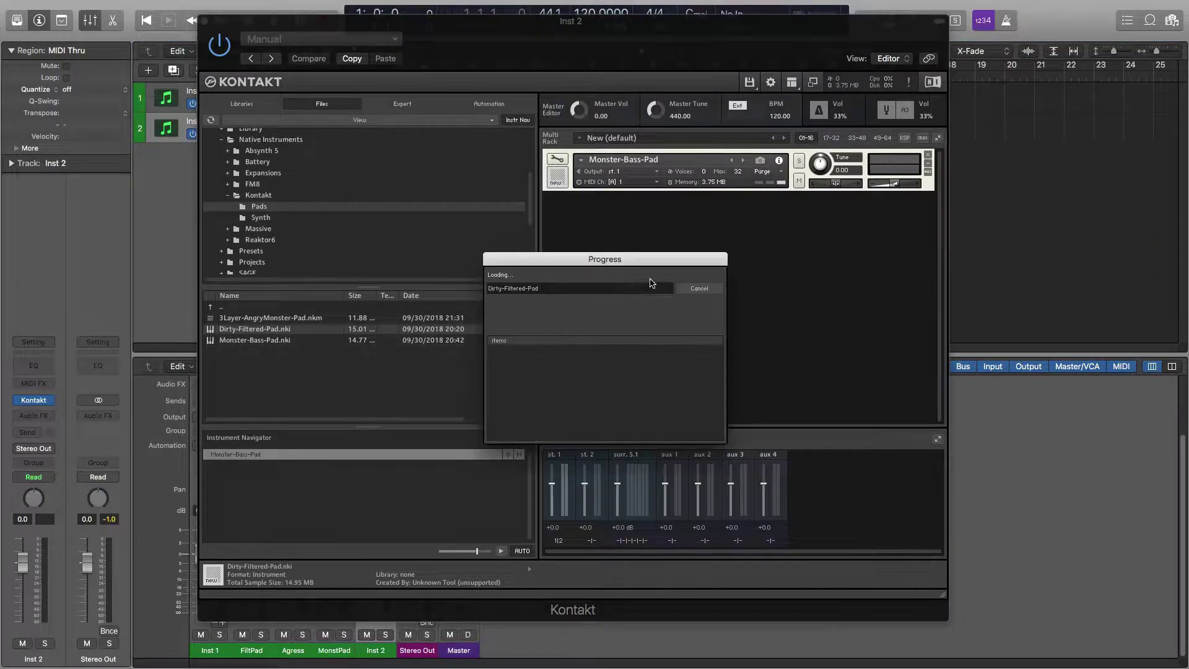
left_click(272, 219)
left_click(233, 318)
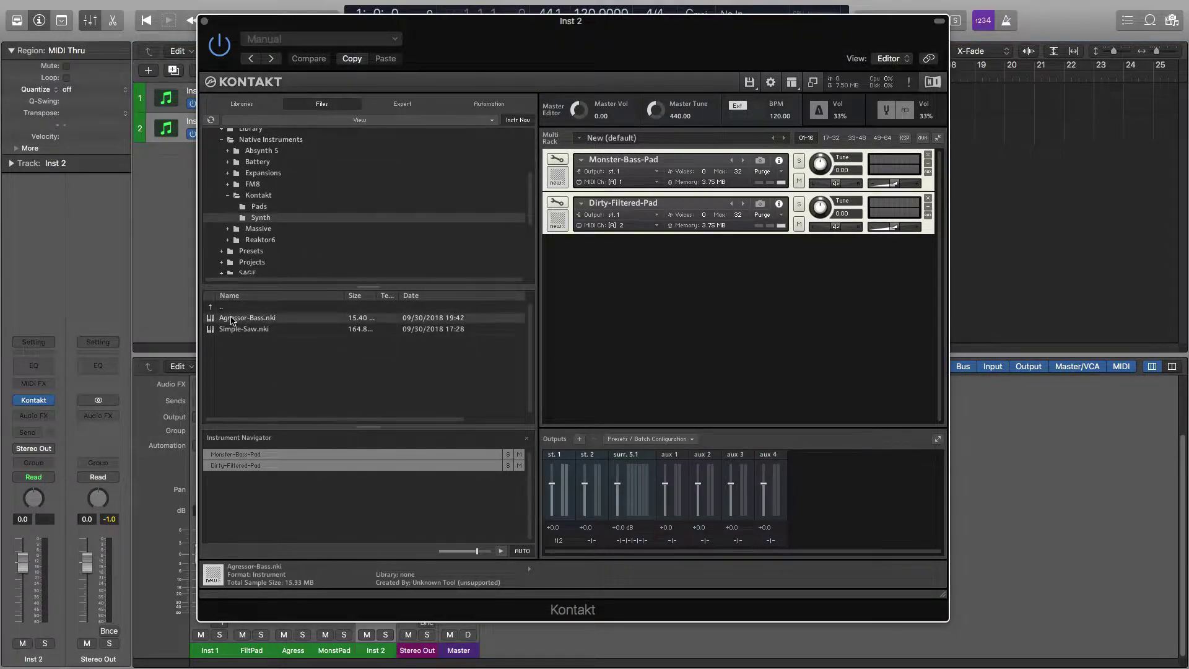
left_click_drag(231, 320, 661, 308)
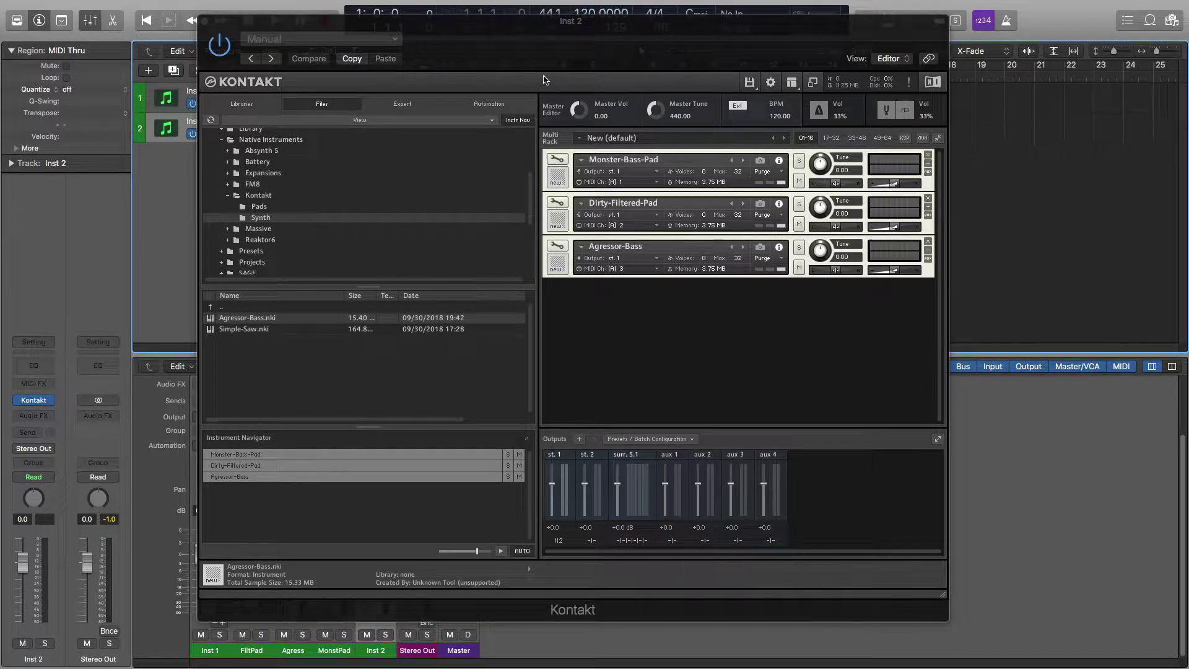
mouse_move(467, 38)
left_mouse_down()
mouse_move(535, 41)
mouse_move(471, 42)
left_mouse_up()
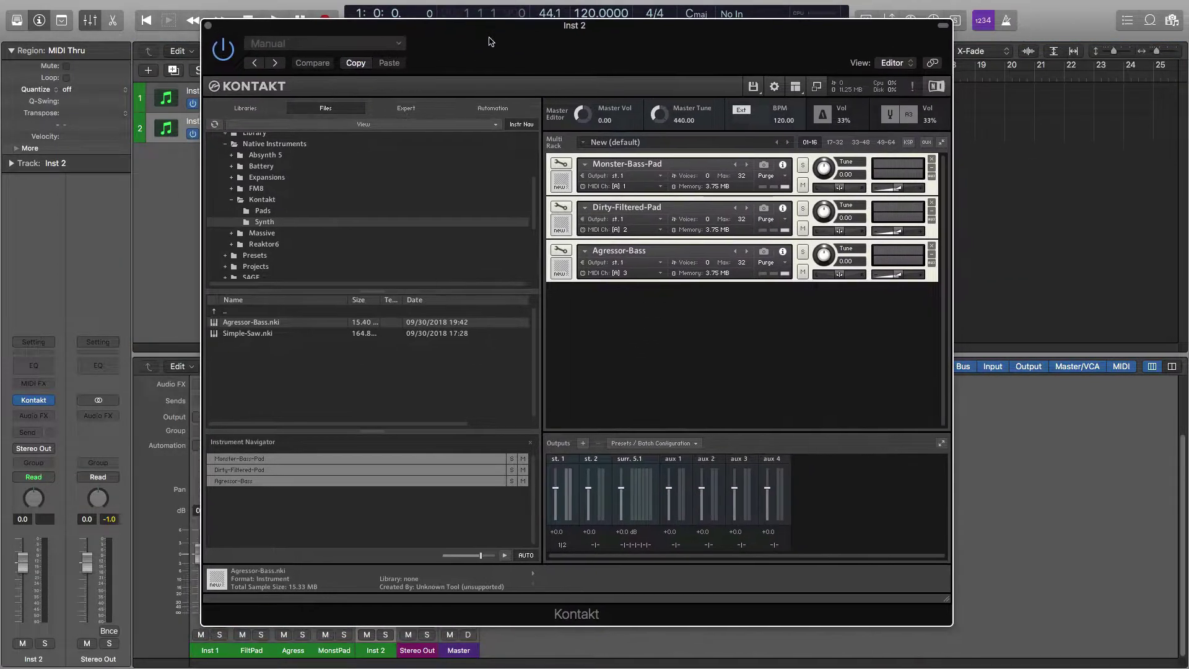
Set the MIDI channel of Monster-Bass-Pad, Dirty-Filtered-Pad and Agressor-Bass to omni.
left_click(629, 187)
left_click(630, 196)
left_click(626, 229)
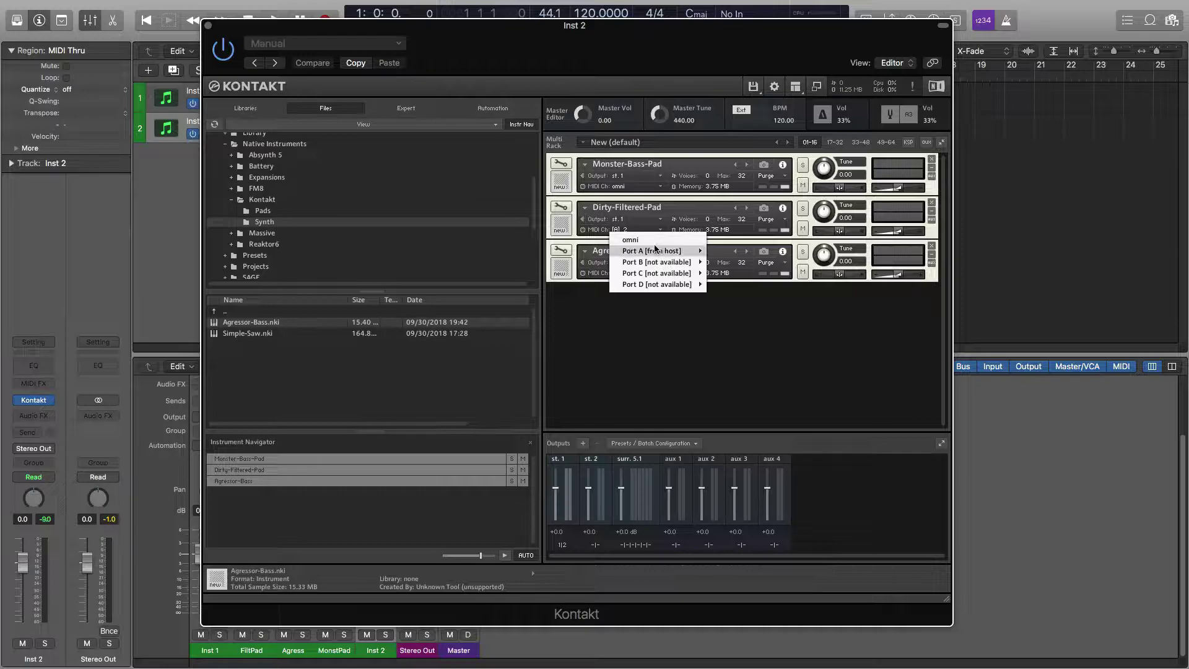
left_click(630, 240)
left_click(622, 274)
left_click(638, 282)
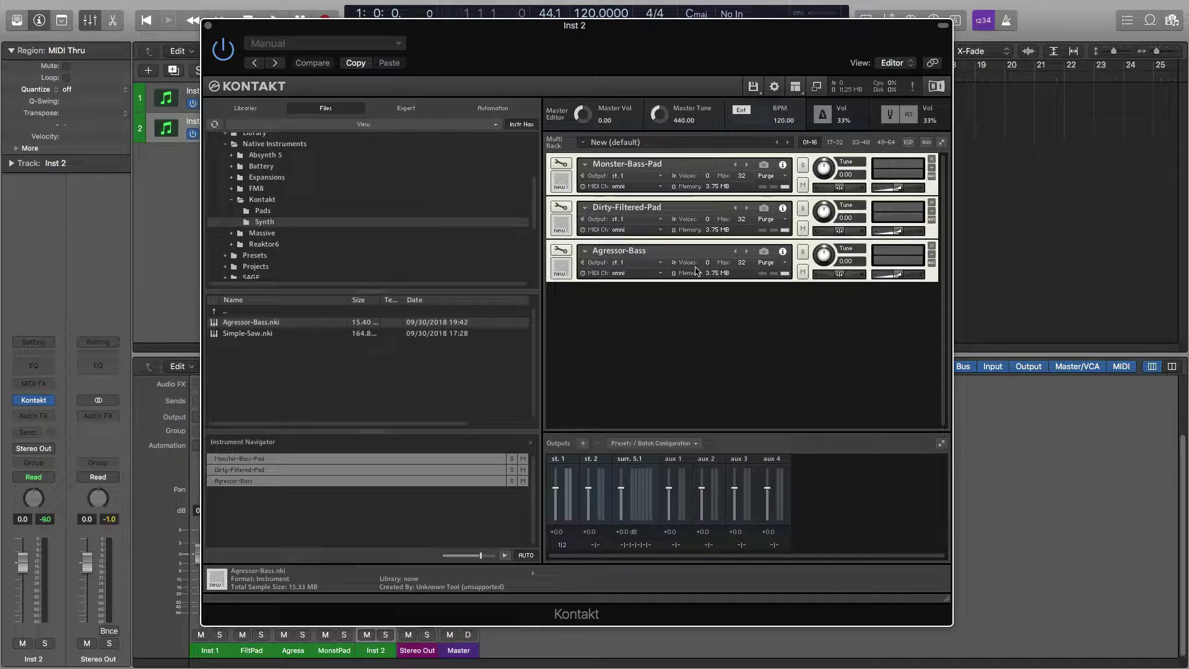
Recheck Monster-Bass-Pad's and Dirty-Filtered-Pad's MIDI channel options, leaving them unchanged.
left_click(638, 186)
mouse_move(680, 208)
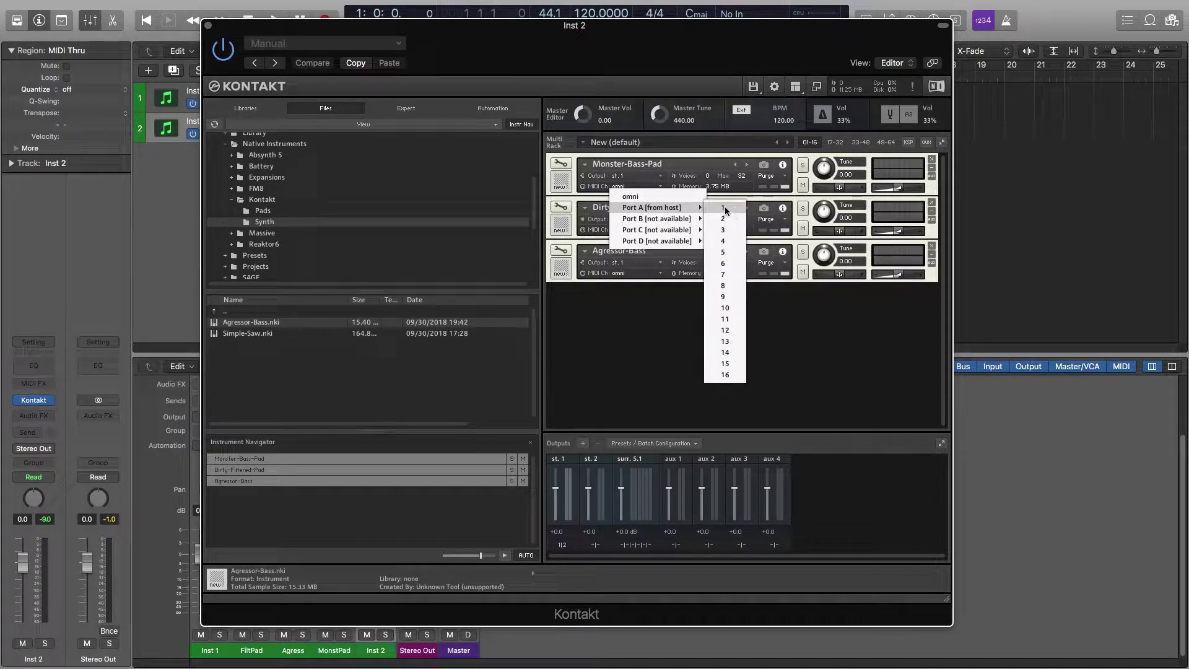
left_click(637, 340)
left_click(619, 230)
left_click(660, 369)
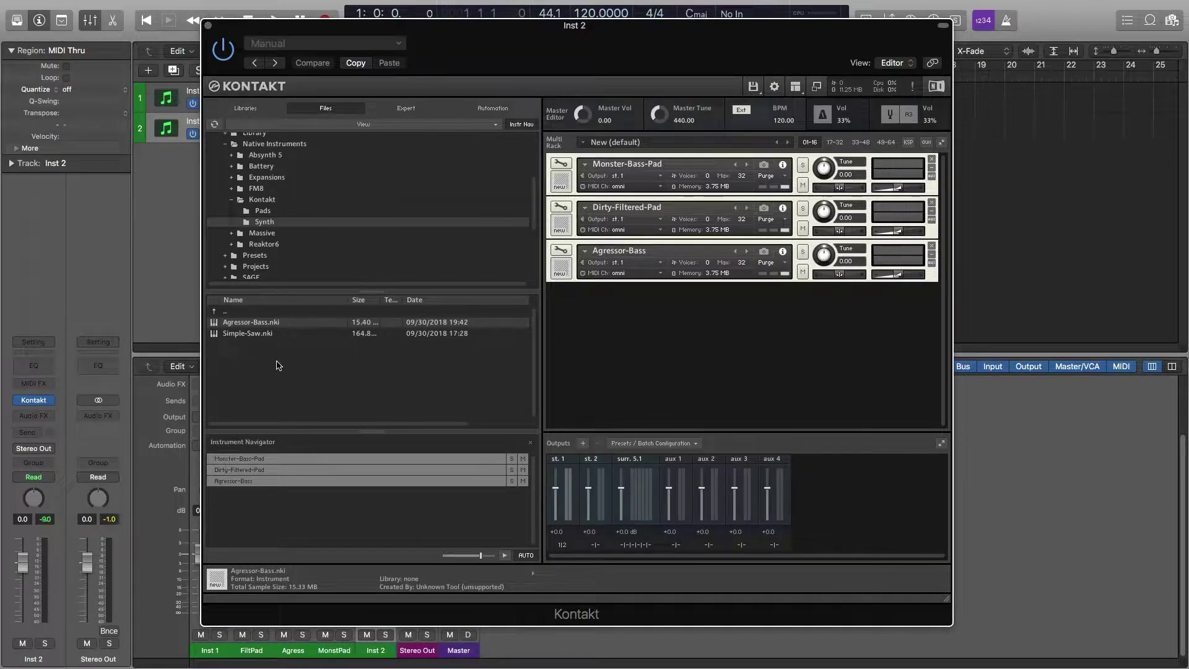
Add Simple-Saw.nki from the Synth folder as the rack's fourth instrument.
left_click_drag(235, 334, 669, 325)
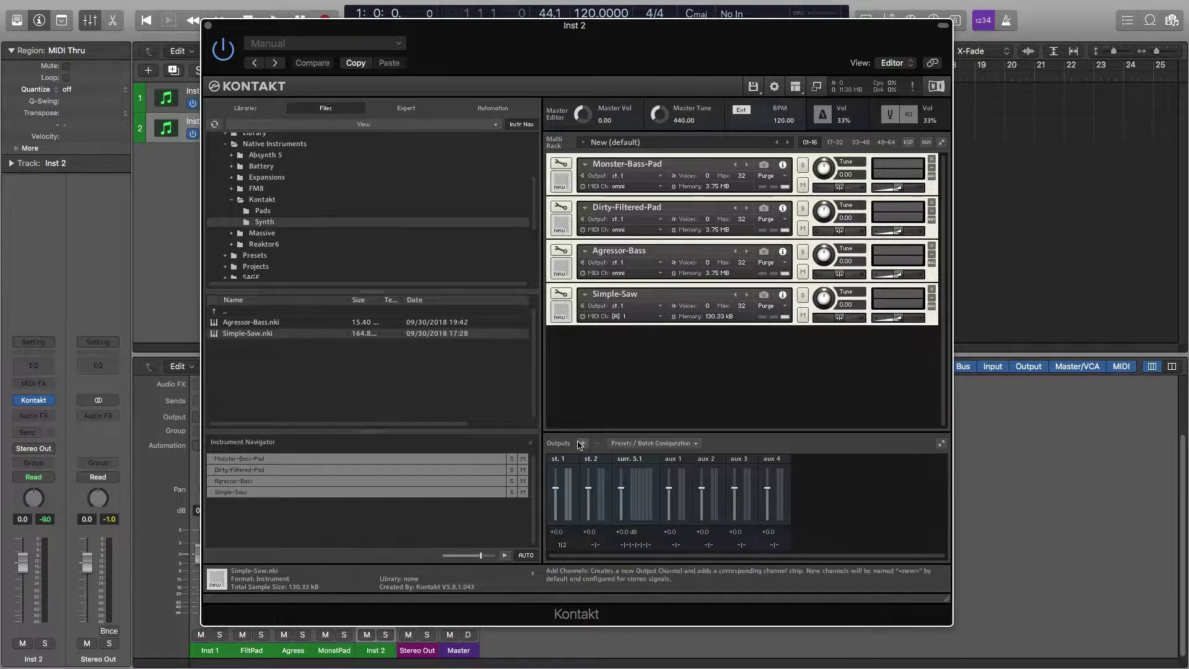
Use Kontakt's batch function to create one output channel per loaded instrument.
left_click(697, 444)
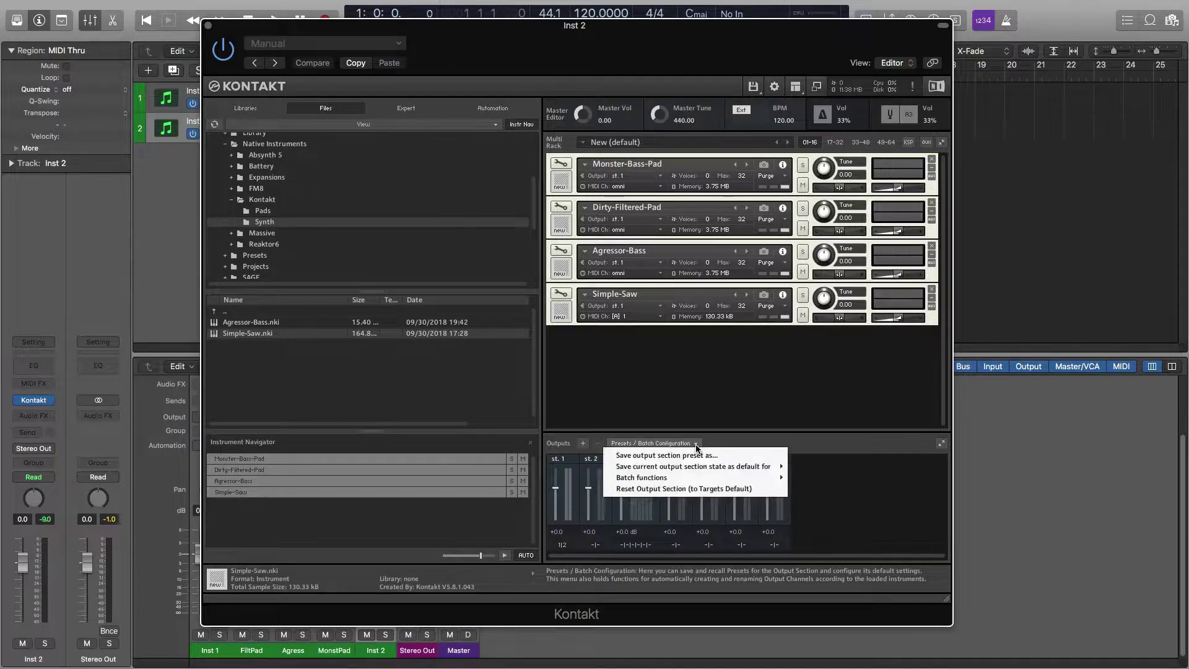
mouse_move(675, 482)
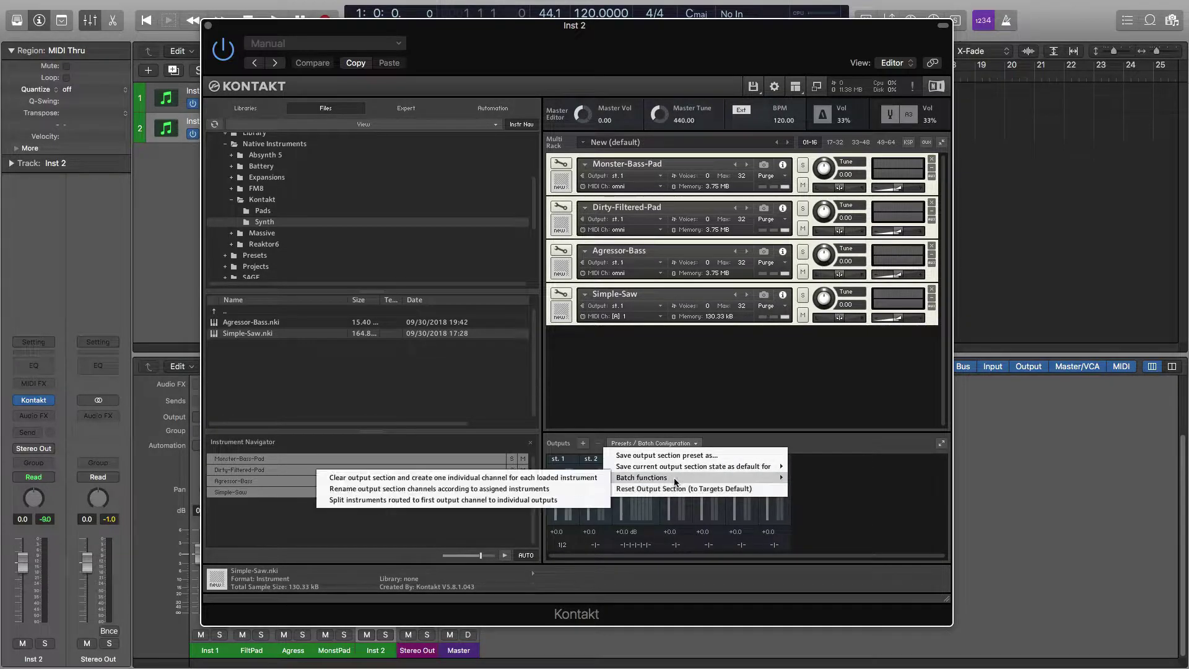
left_click(563, 479)
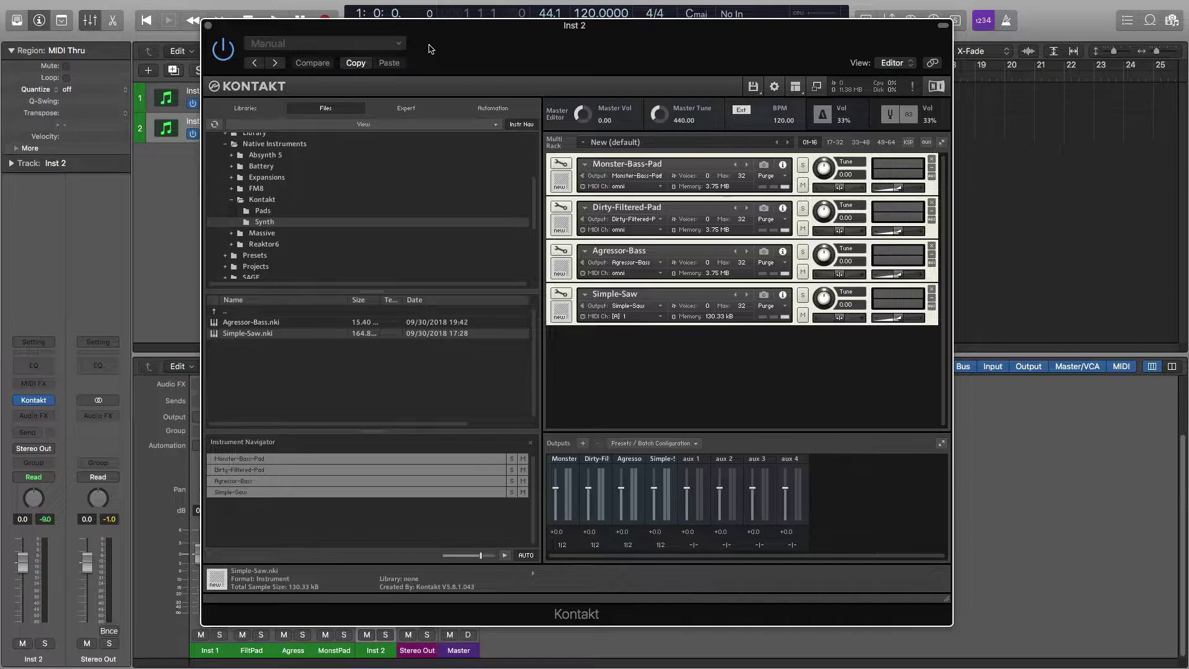
left_click_drag(444, 33, 614, 30)
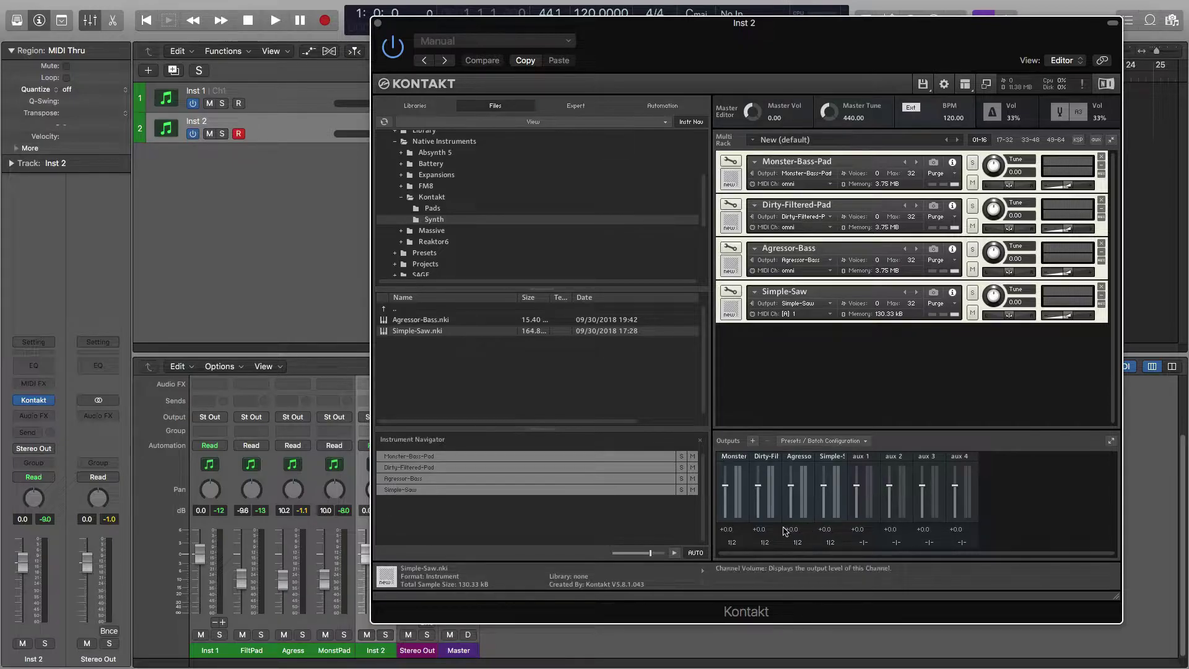
Reload Kontakt on Inst 2 as Multi-Output (16xStereo) and move its window aside.
left_click(51, 401)
mouse_move(62, 363)
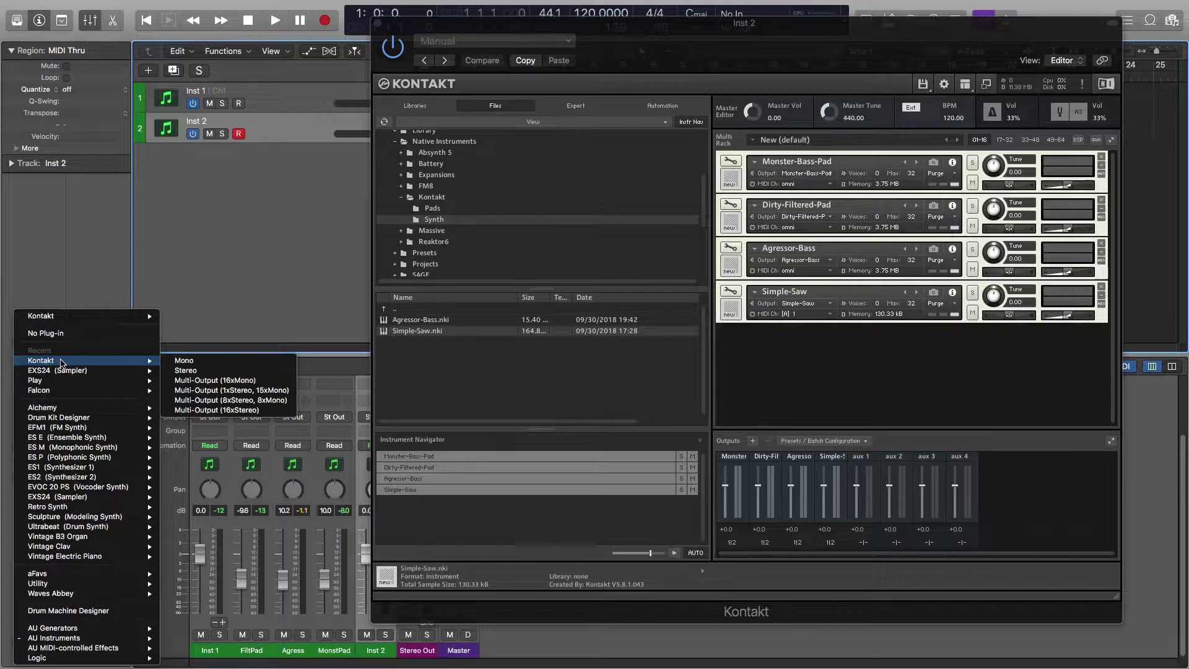
left_click(213, 410)
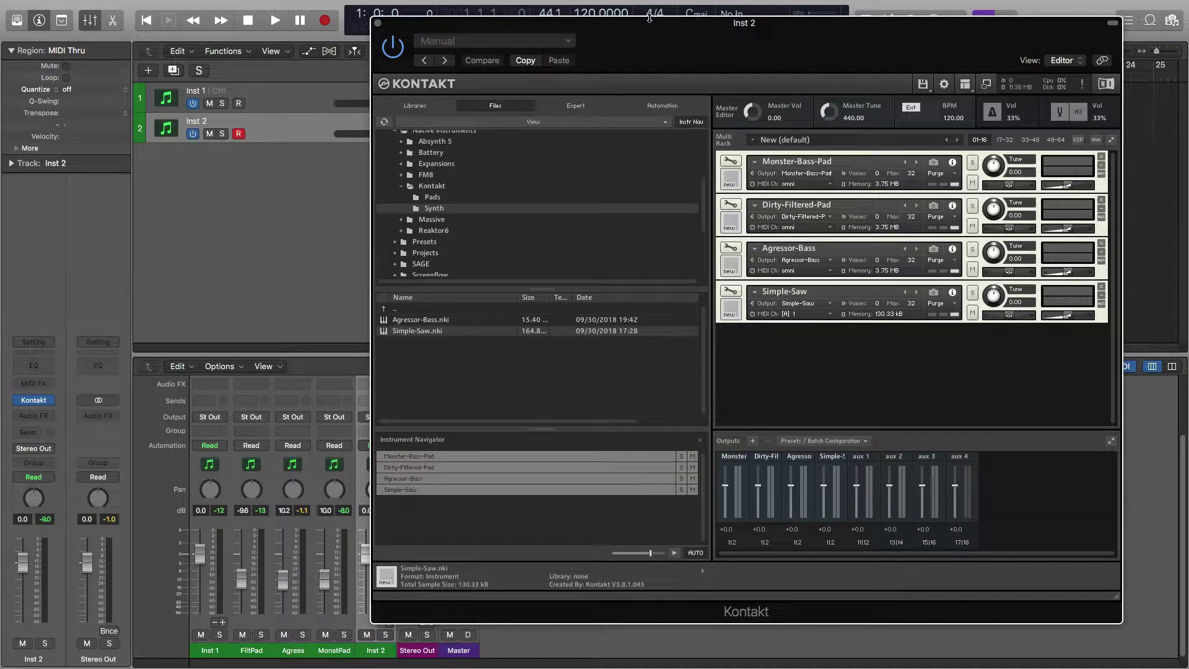
left_click_drag(649, 18, 874, 25)
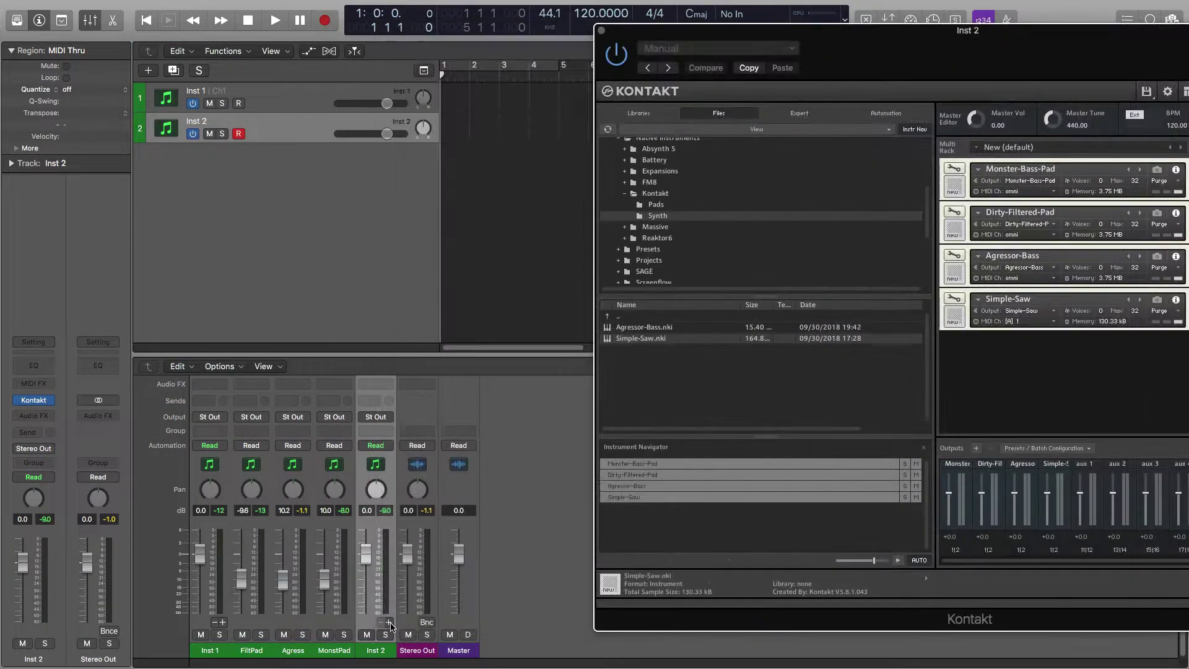
Add Aux 4, Aux 5 and Aux 6 channels from the Inst 2 strip, then select Aux 4.
left_click(389, 622)
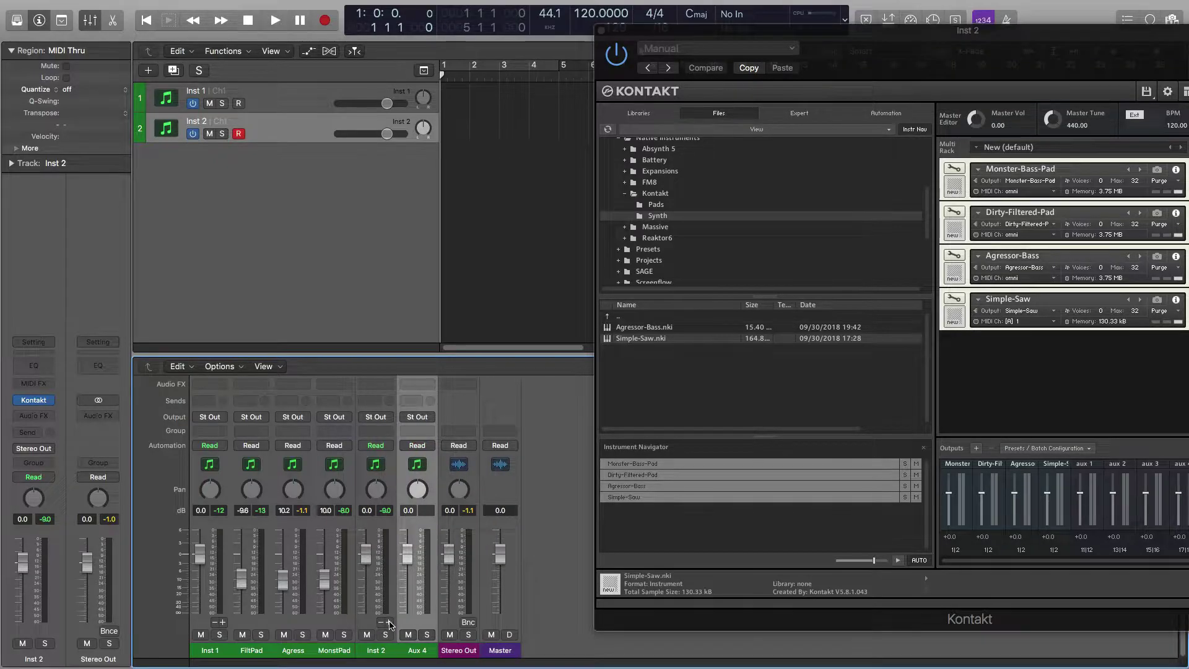
left_click(389, 622)
left_click(389, 622)
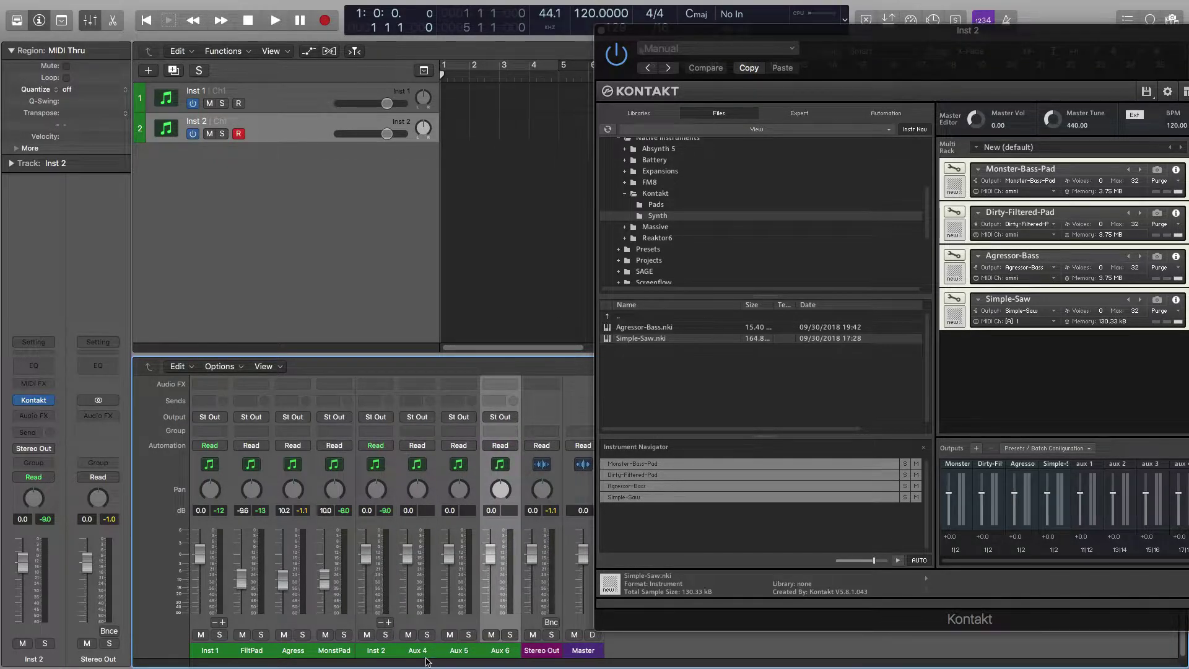
left_click_drag(380, 658, 506, 653)
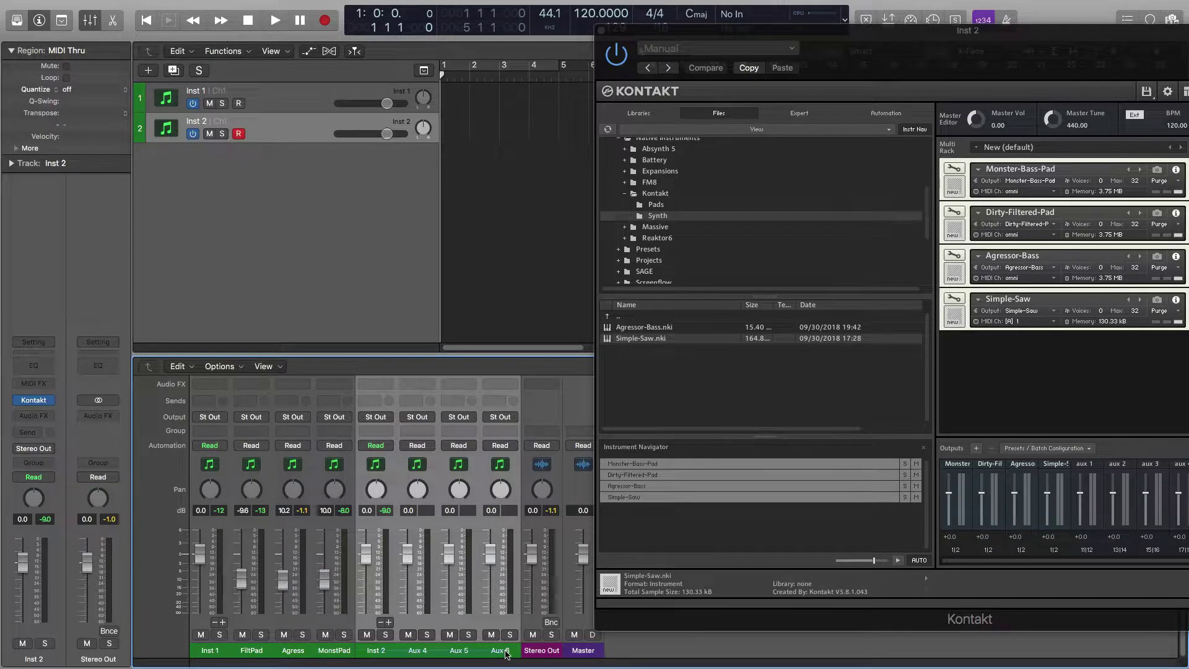
left_click(379, 656)
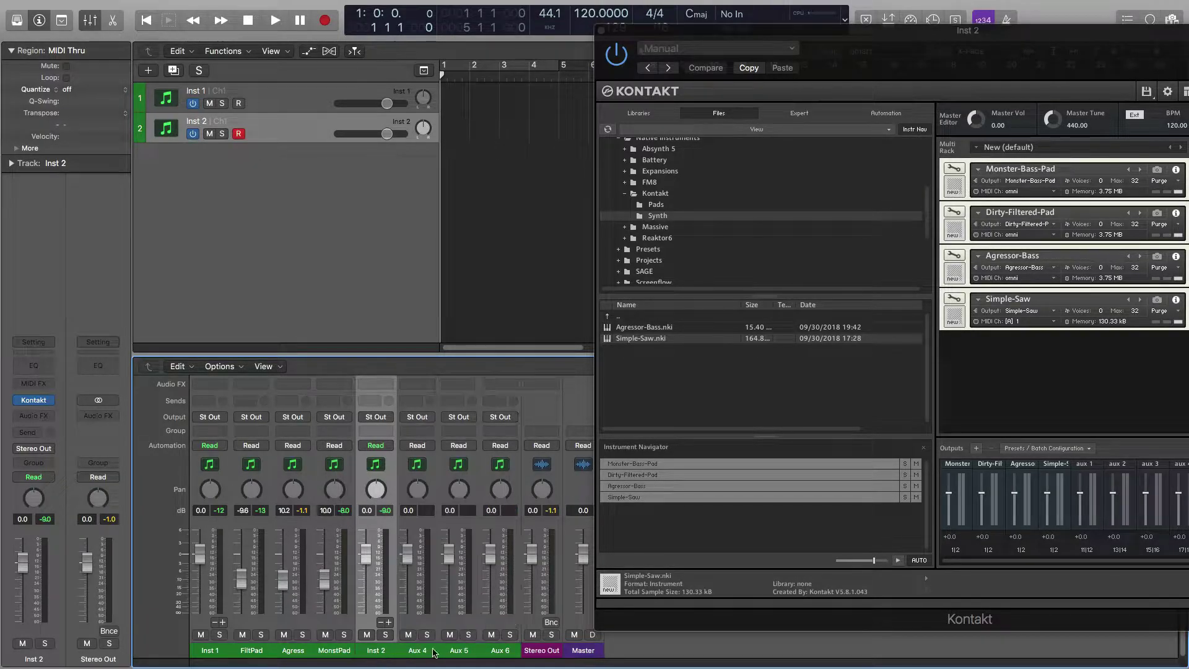
left_click(418, 654)
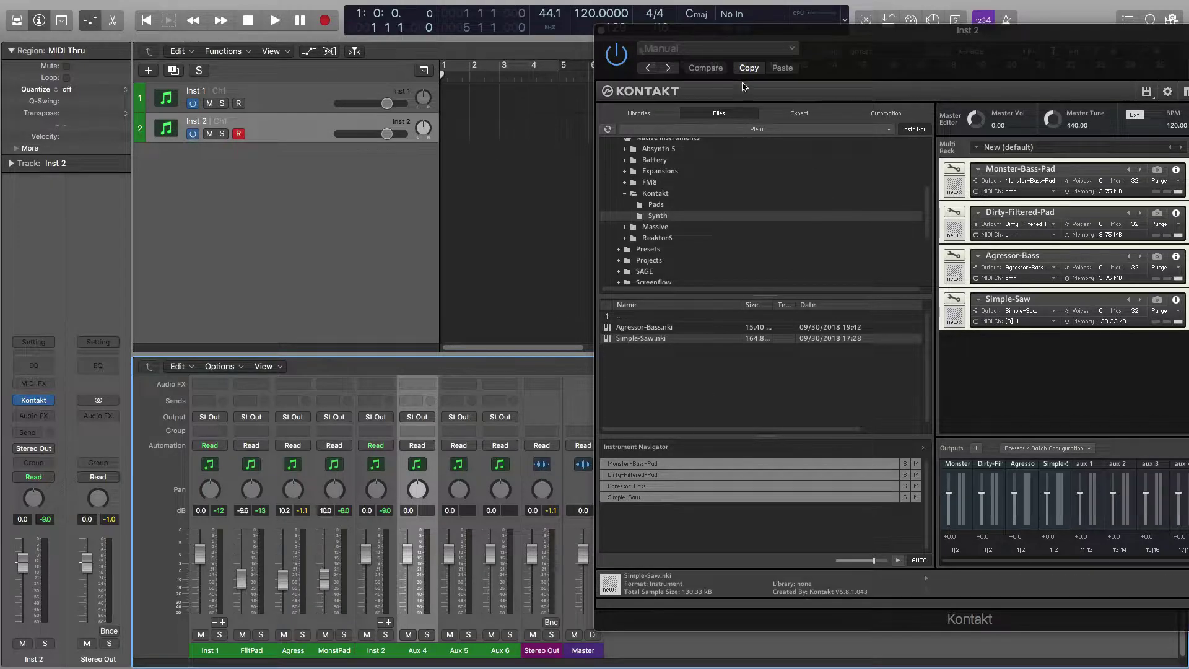
left_click_drag(737, 35, 445, 38)
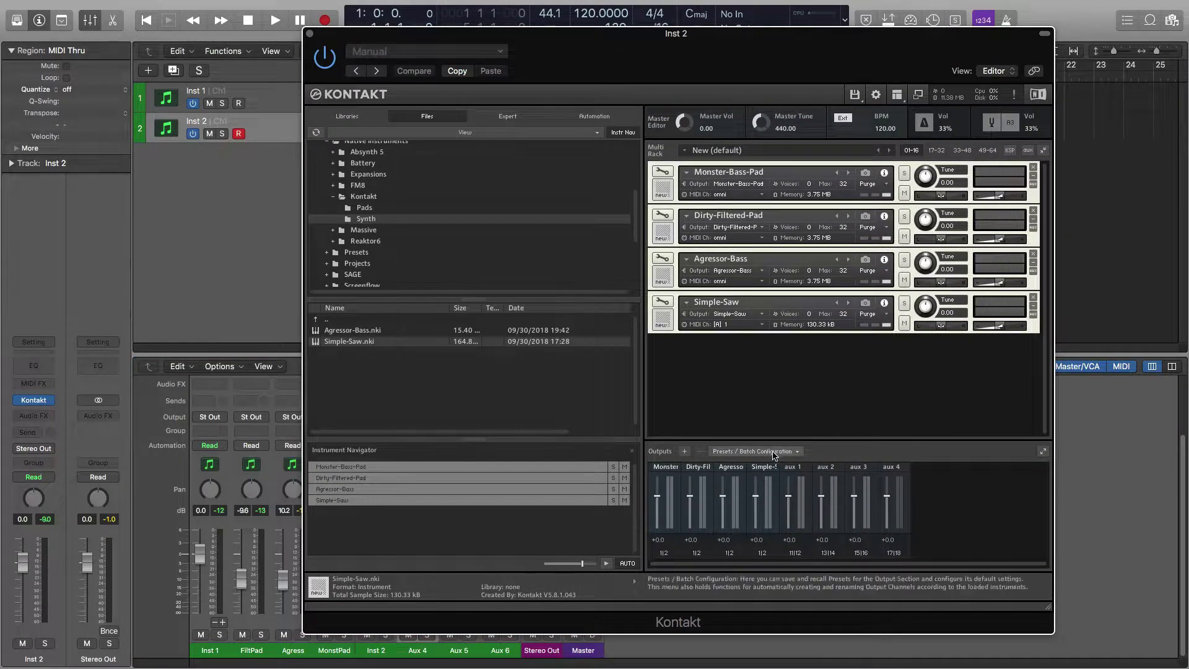
Clear Kontakt's output section and create separate channels 1|2 through 7|8 for the four instruments.
left_click(798, 453)
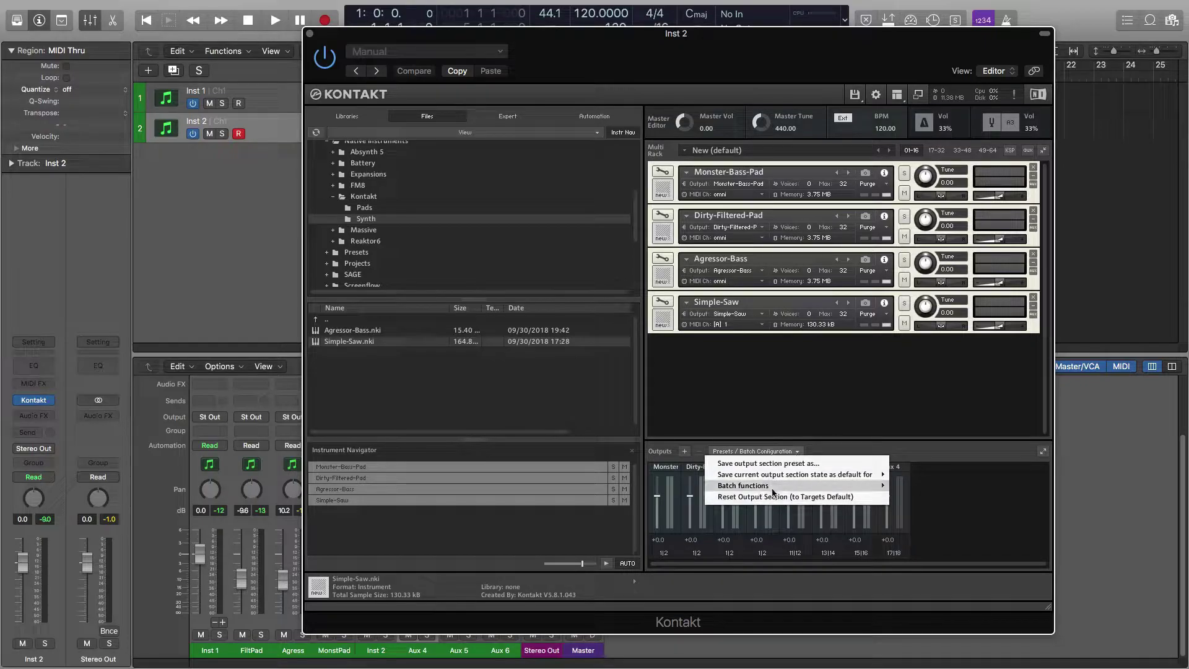
mouse_move(770, 488)
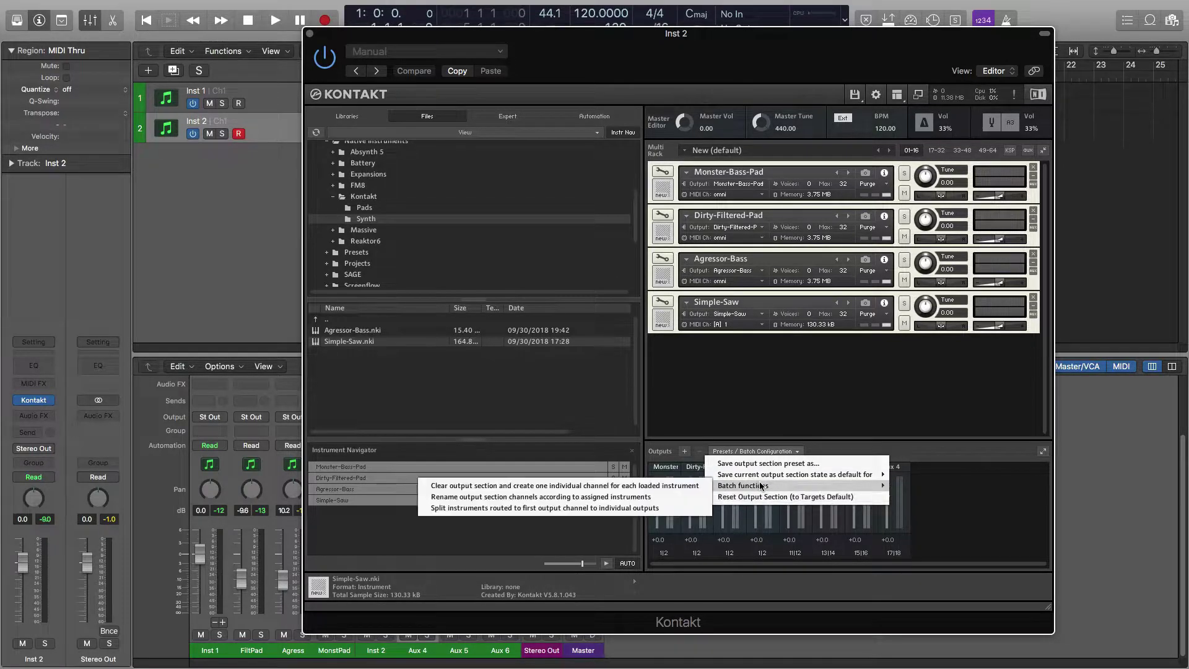
left_click(684, 487)
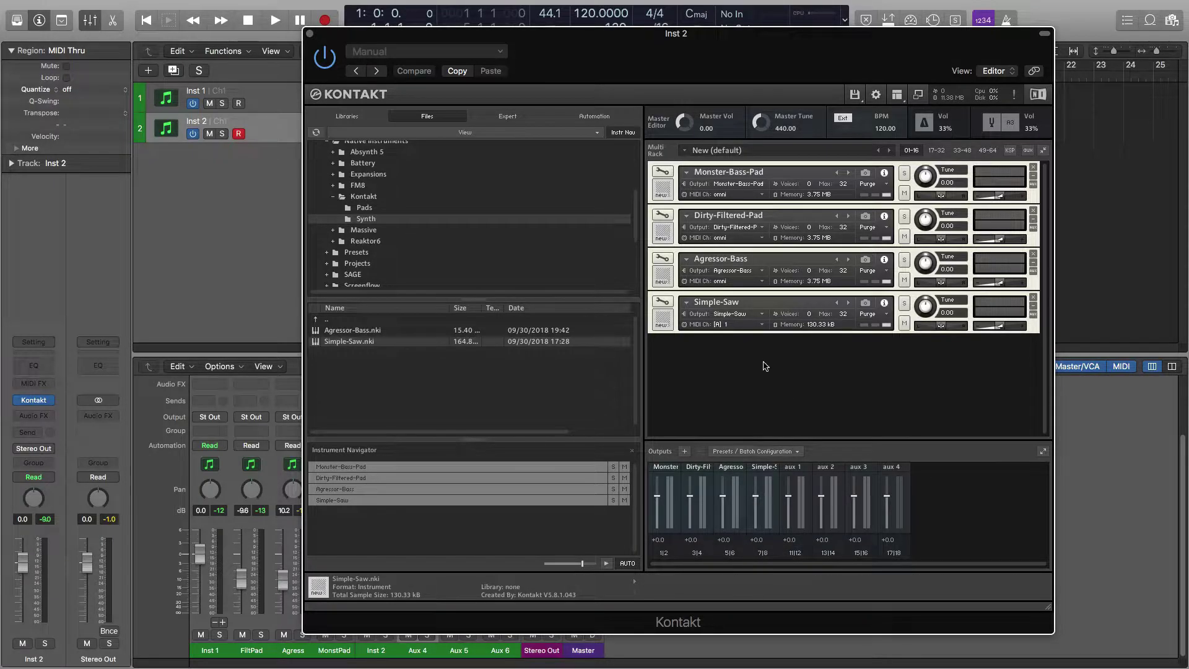
Remove Simple-Saw from the rack and rename the 7|8 output channel to Monster-Bass-Pad.
left_click(1033, 298)
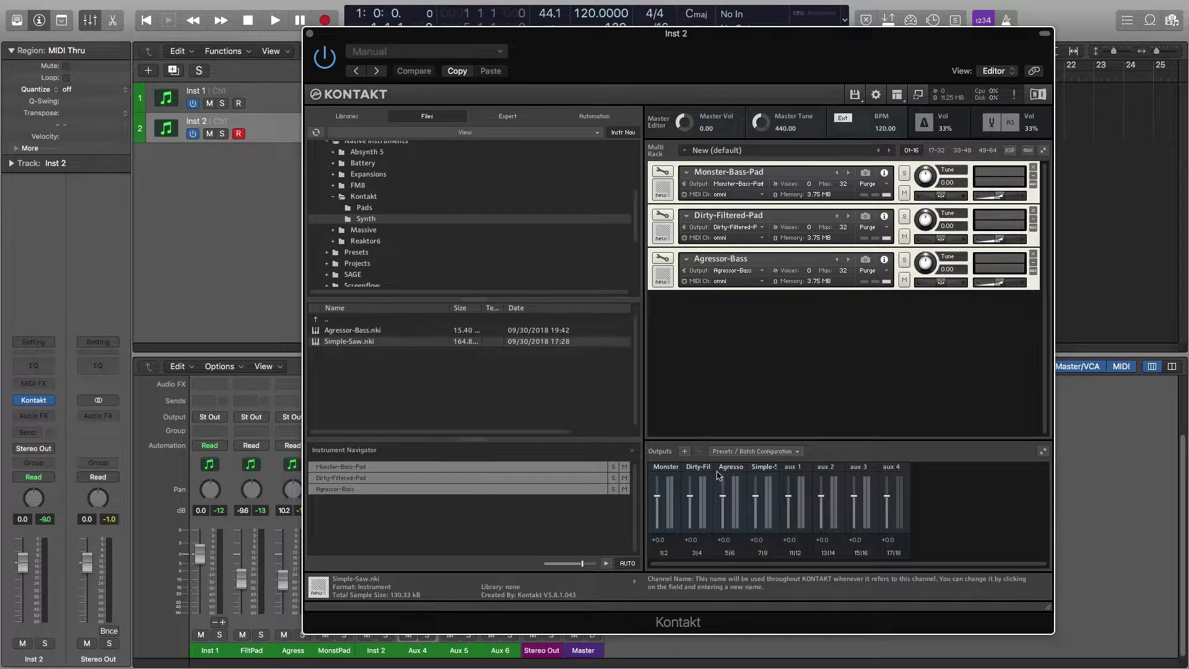
left_click(673, 469)
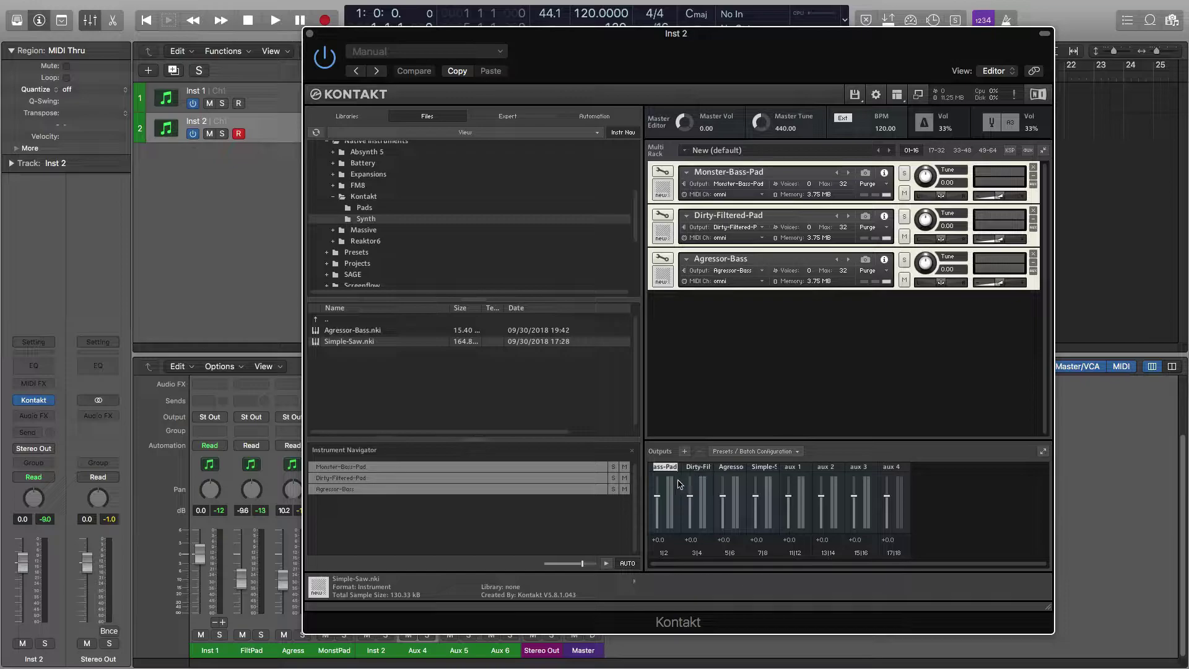
left_click(767, 469)
left_click(767, 469)
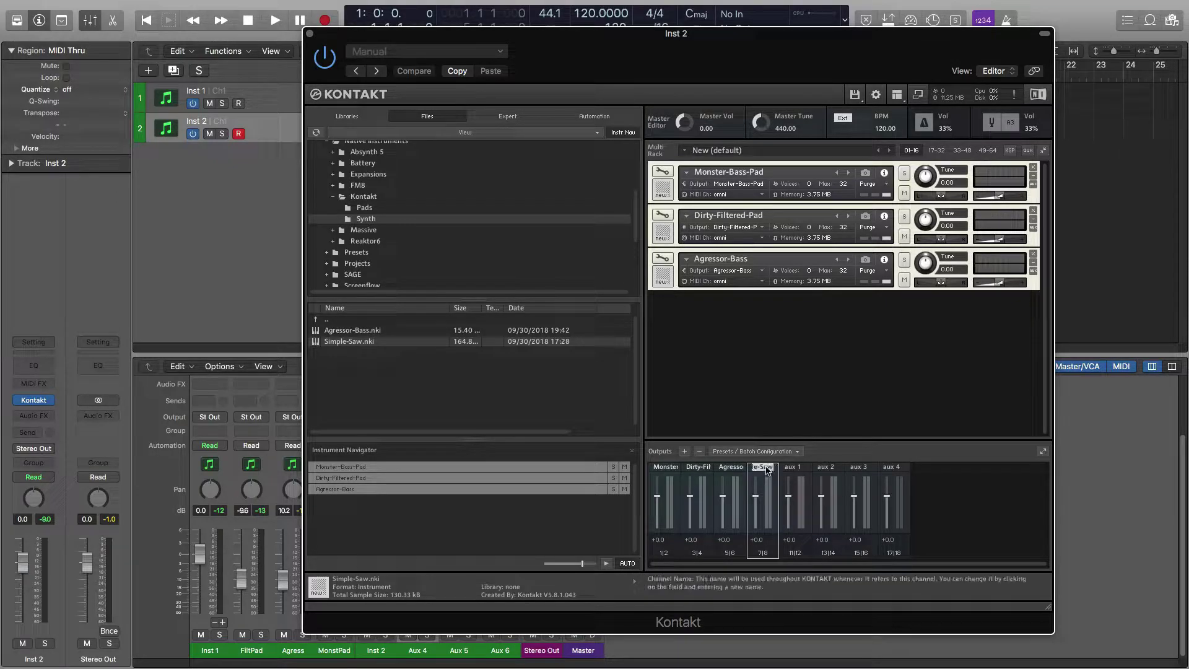
key("super+v")
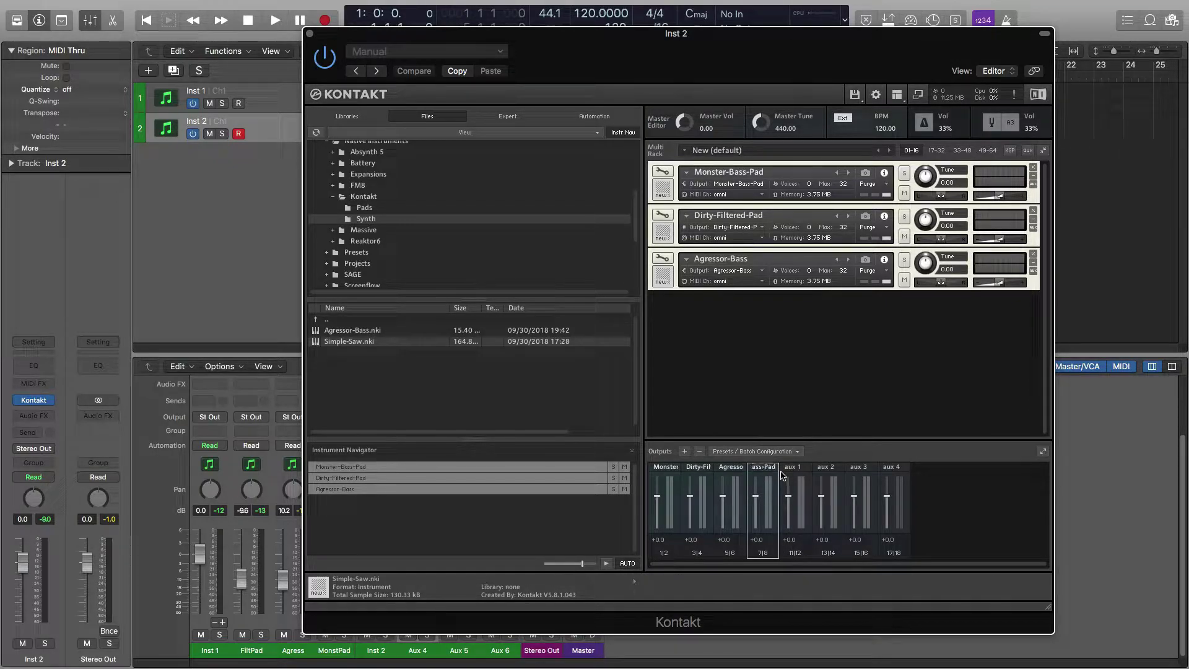
key("Return")
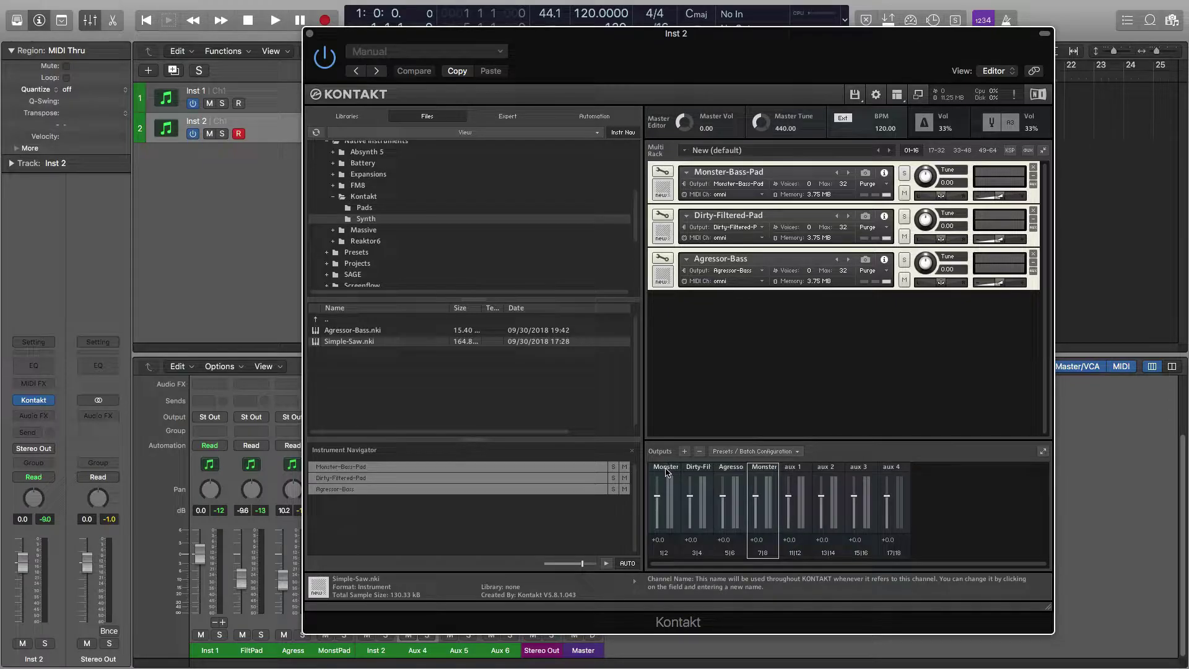
Rename the 1|2 output channel to Main.
left_click(666, 472)
type("a")
type("ain")
key("Return")
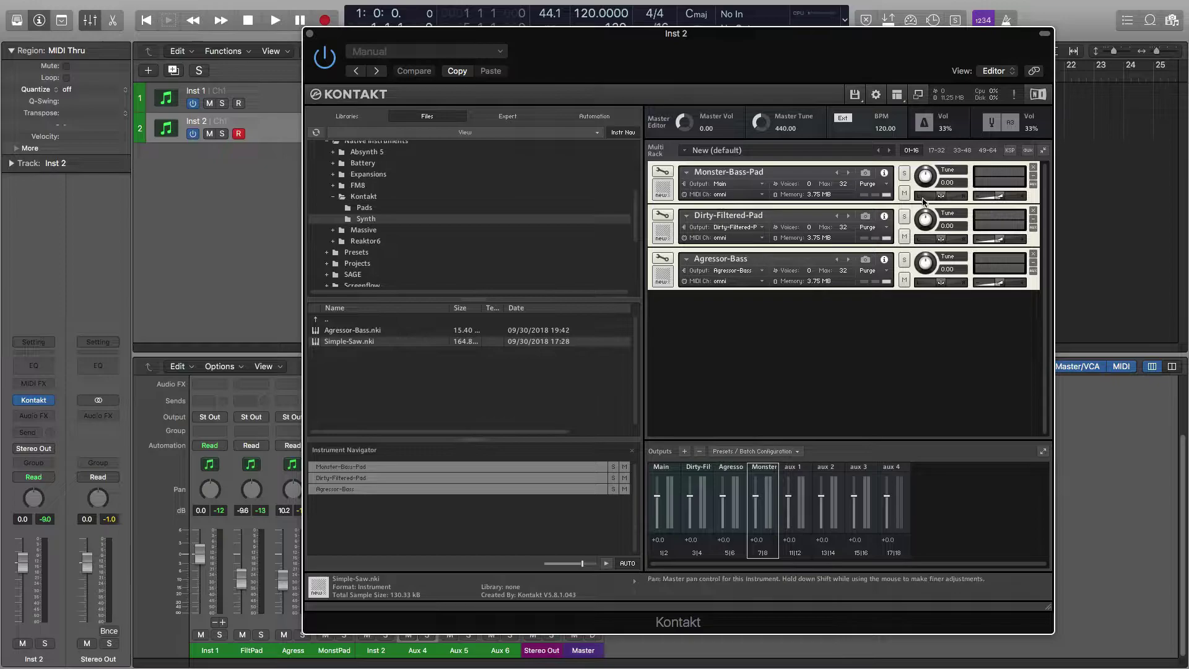
Move Monster-Bass-Pad to the bottom of the rack and keep Dirty-Filtered-Pad on output 3|4.
left_click_drag(681, 186, 686, 255)
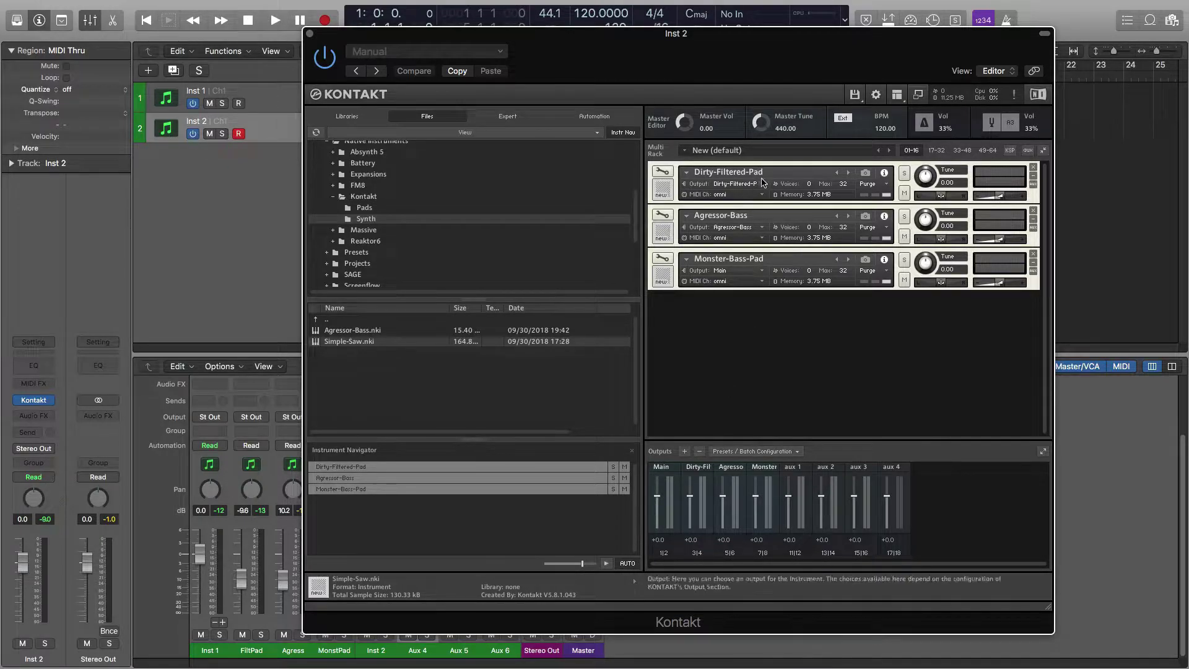
left_click(763, 183)
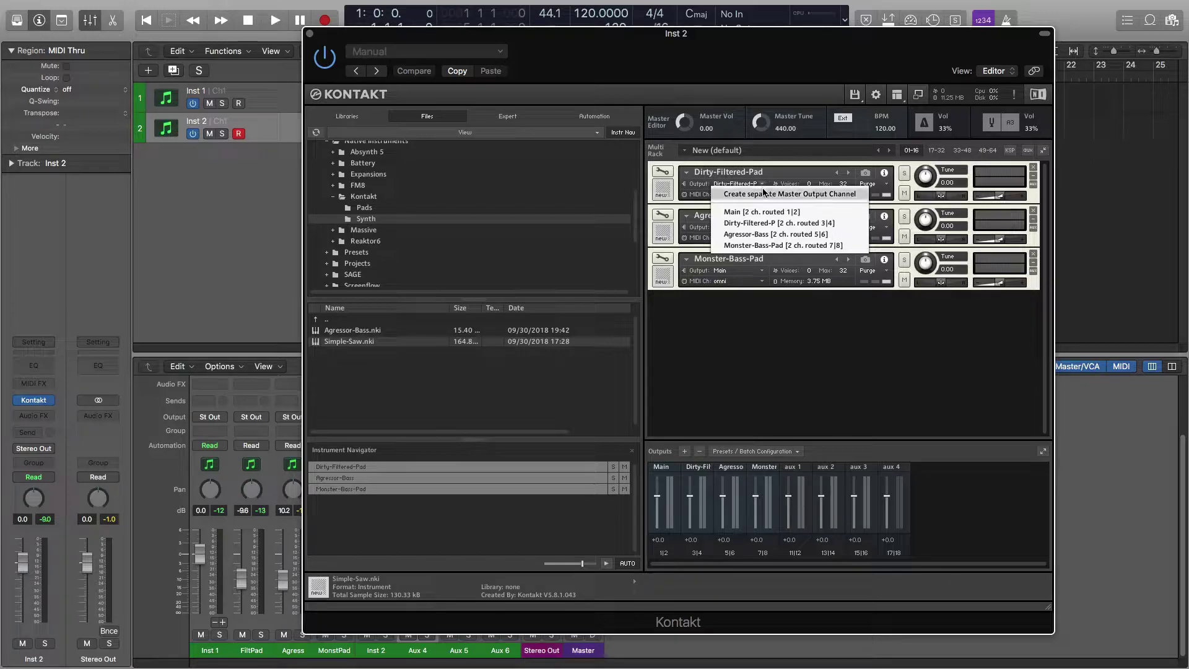
left_click(763, 224)
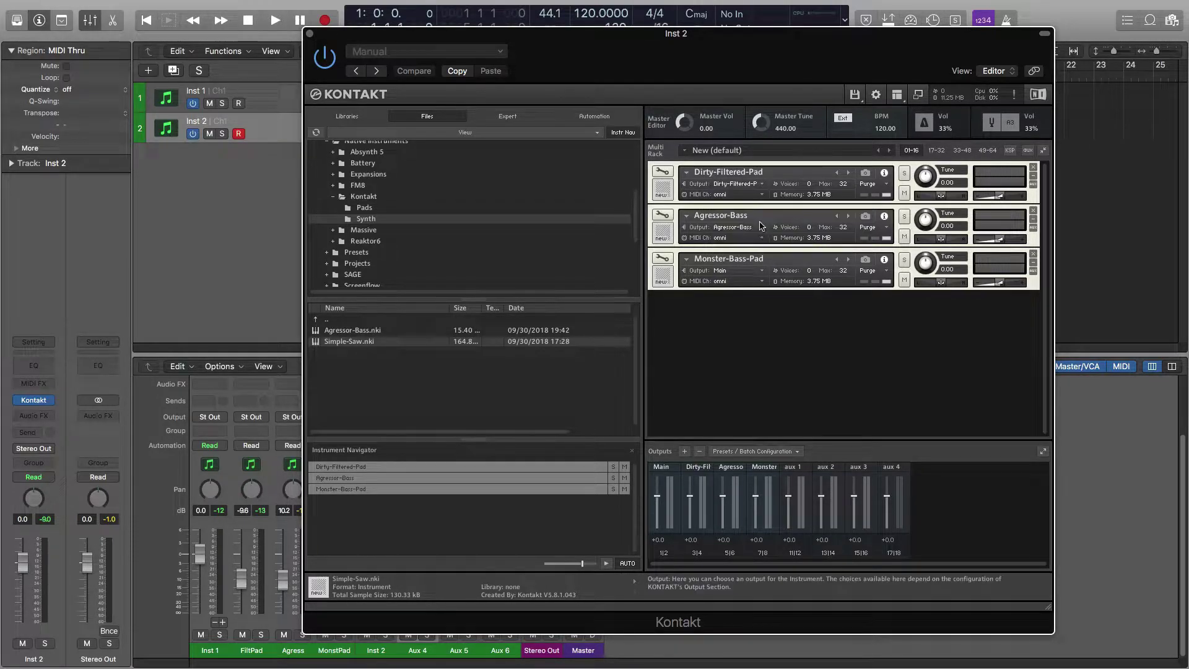
left_click(760, 183)
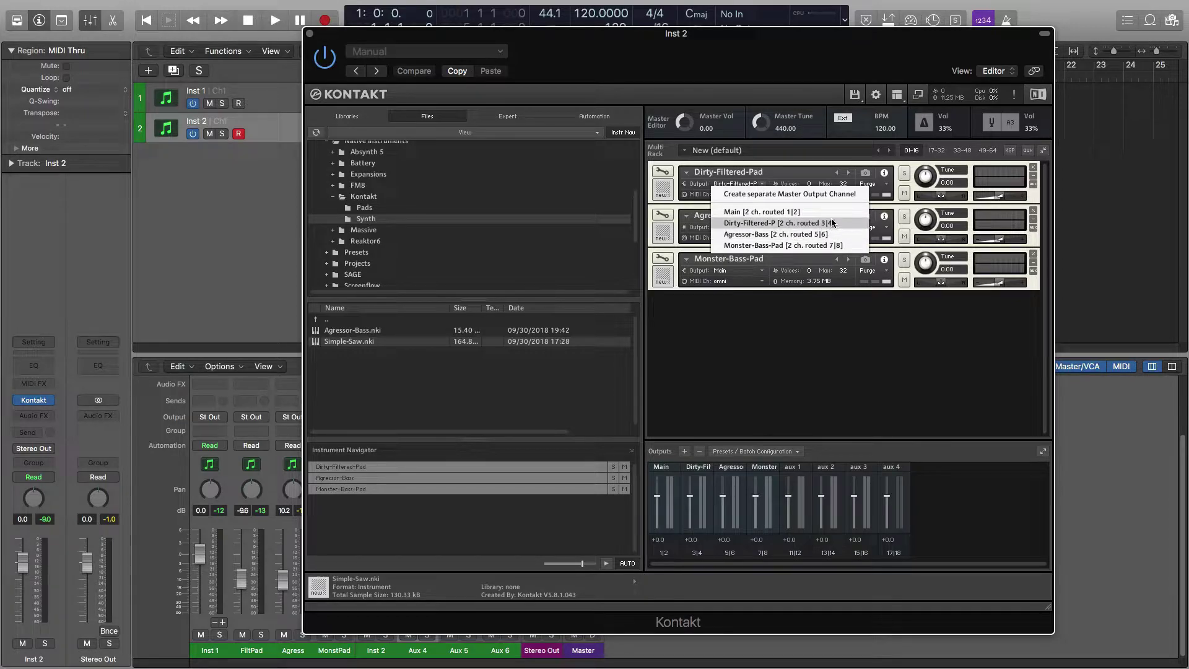
left_click(804, 225)
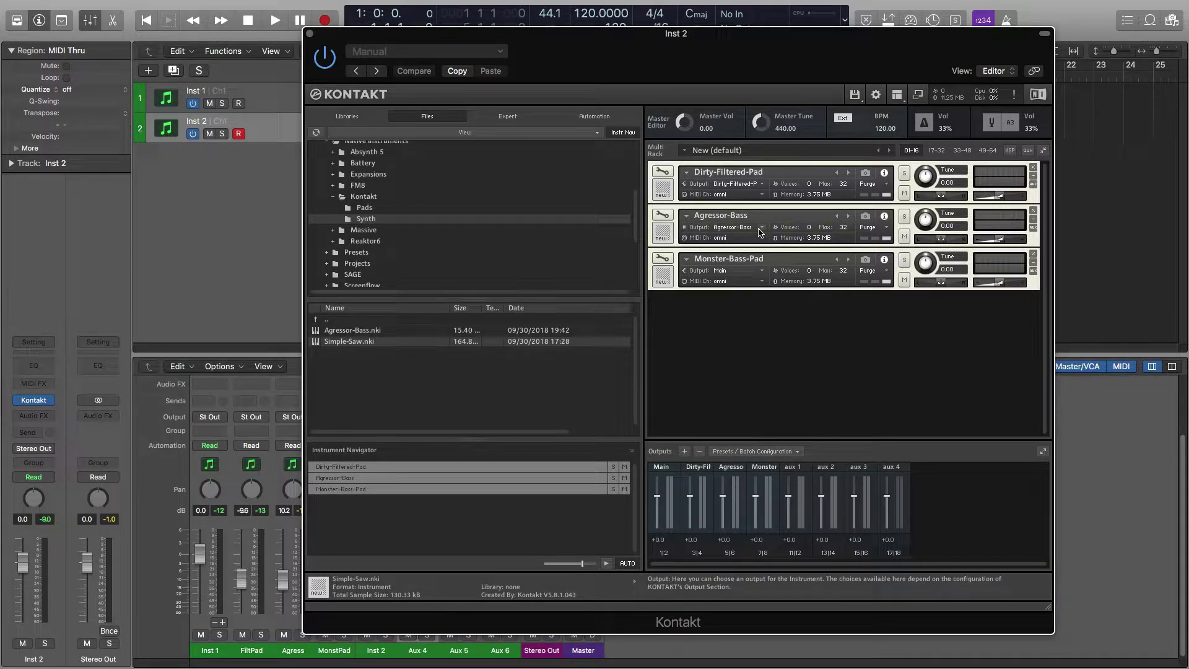
Keep Agressor-Bass on output 5|6 and route Monster-Bass-Pad to its own 7|8 output.
left_click(762, 232)
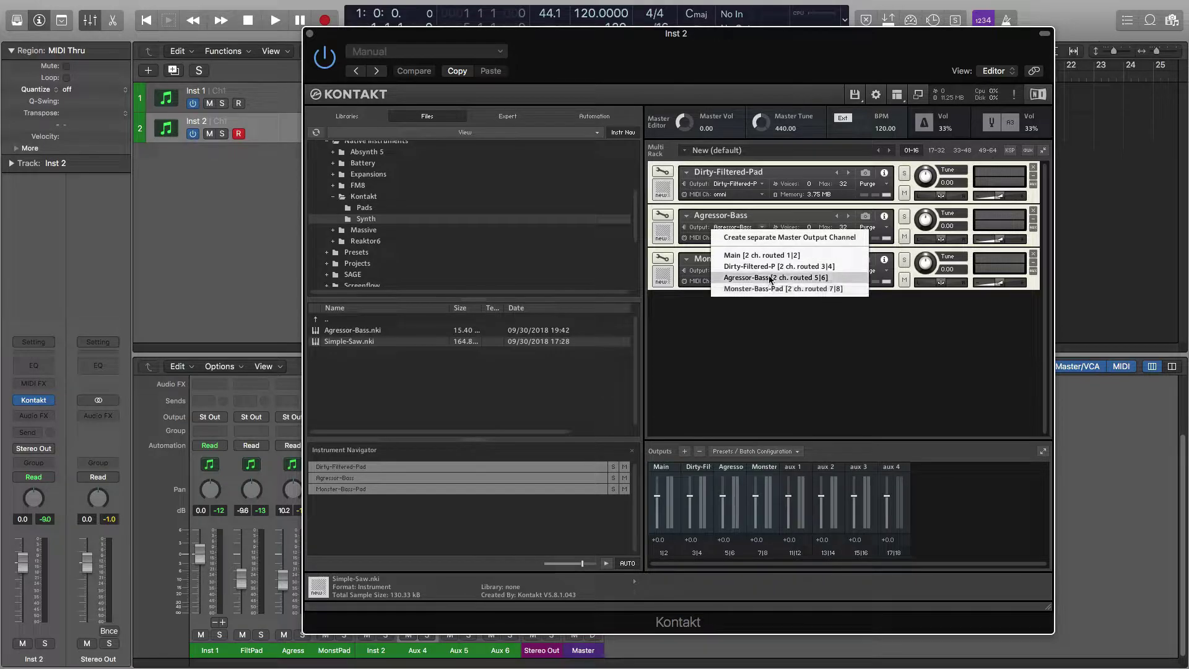
left_click(812, 278)
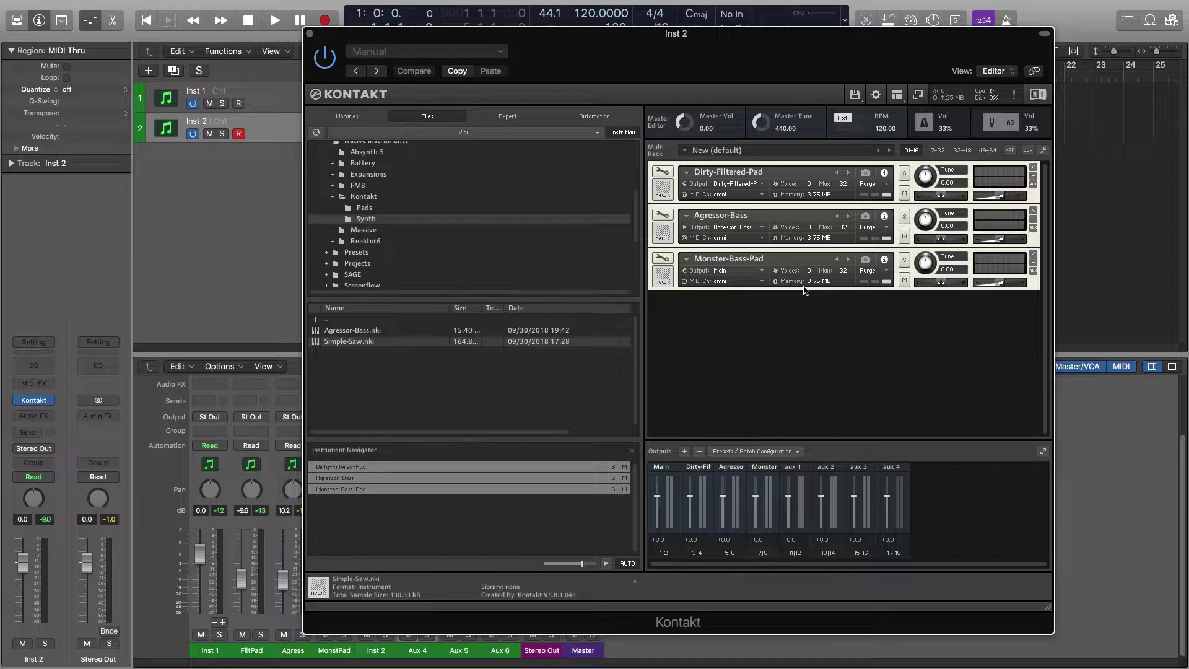
left_click(763, 276)
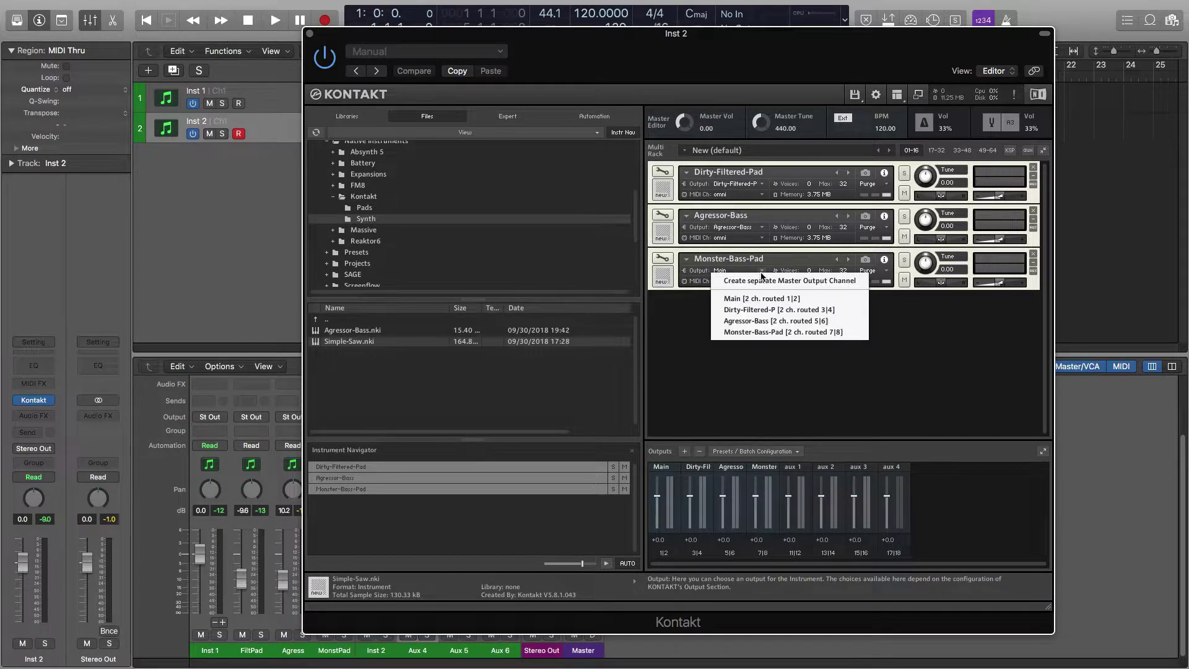
left_click(785, 332)
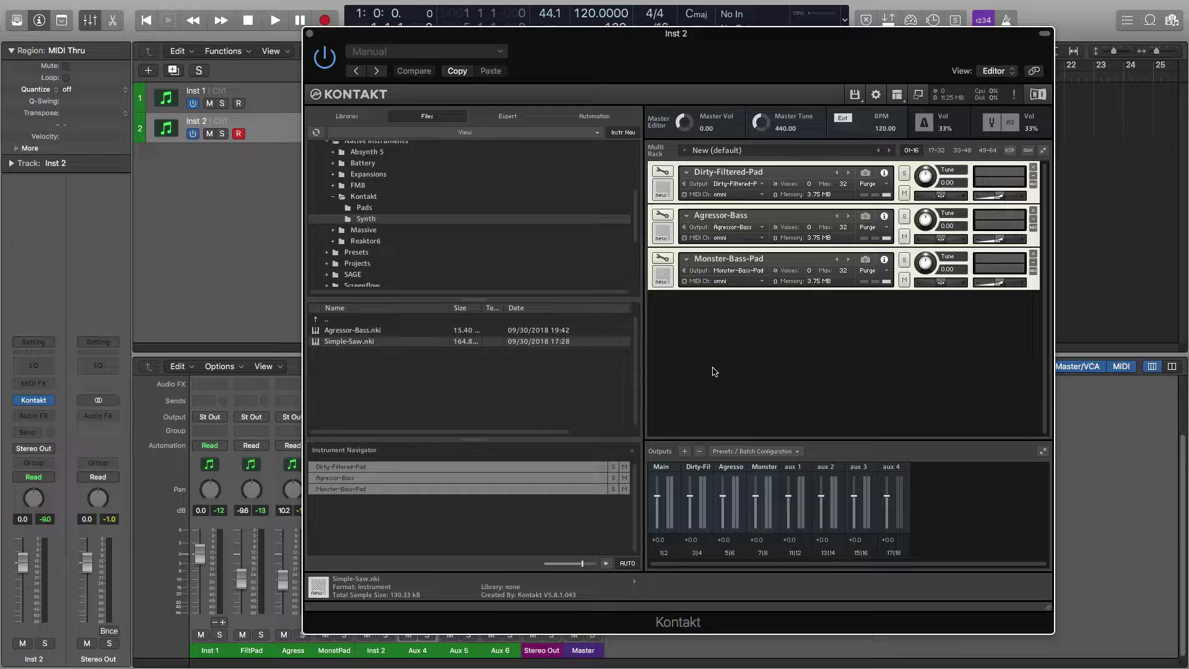
Select Aux 4, Aux 5 and Aux 6 and lower their faders together to -9.6 dB.
left_click_drag(557, 34, 881, 23)
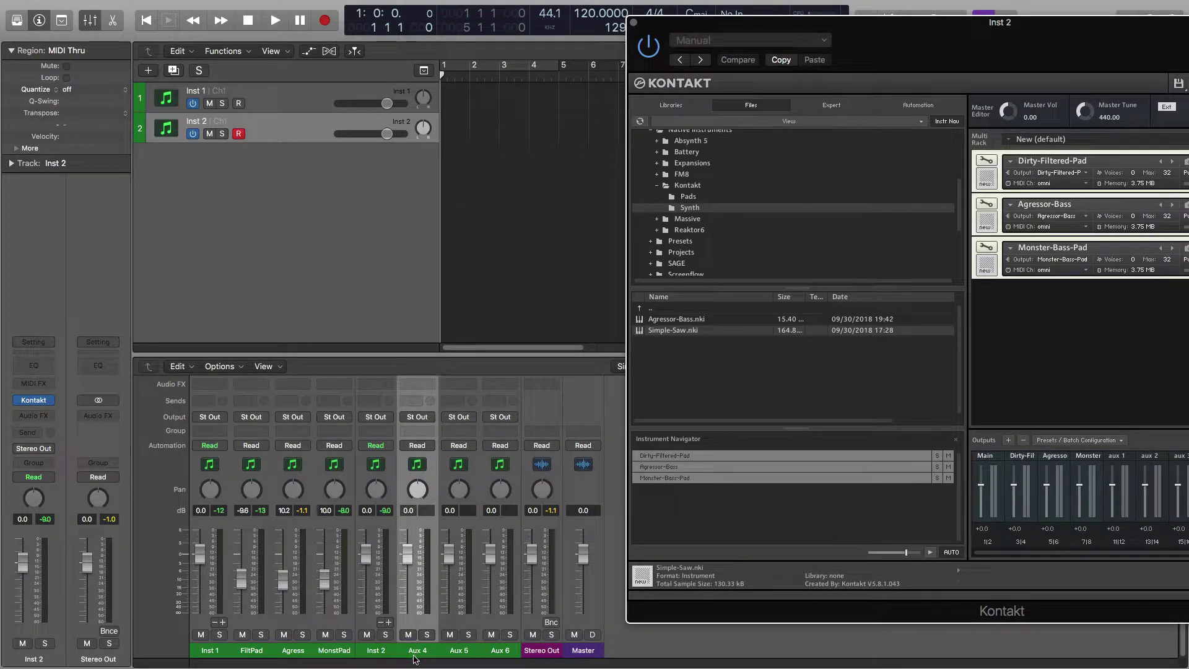
left_click_drag(414, 659, 489, 657)
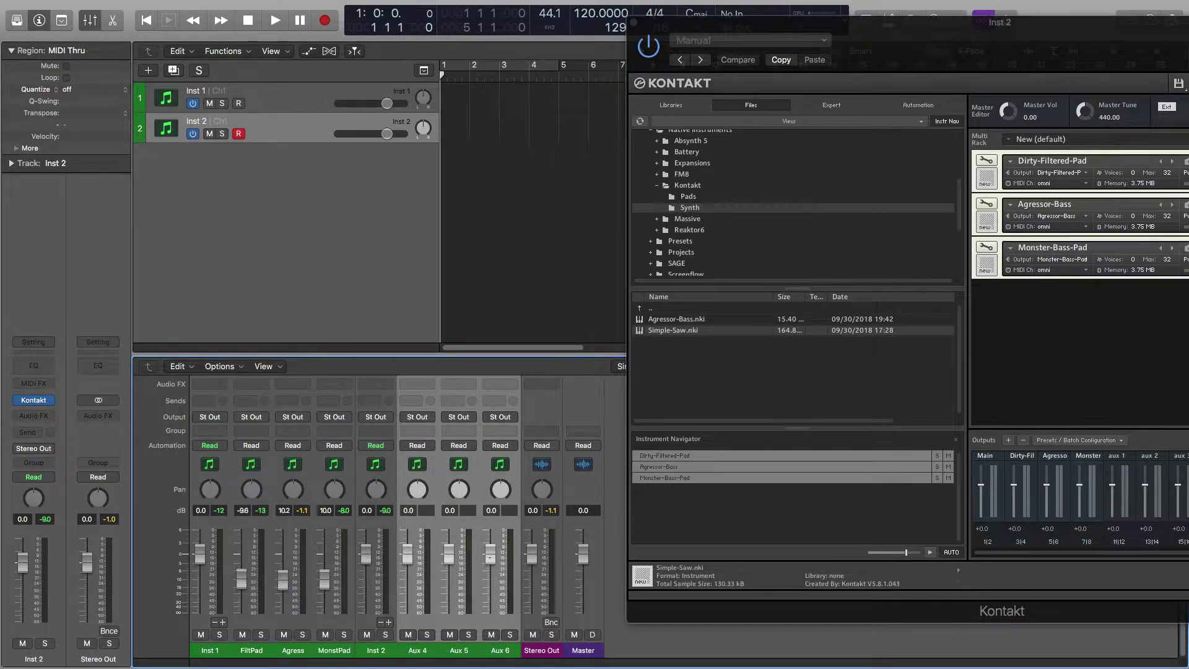
left_click_drag(490, 554, 494, 604)
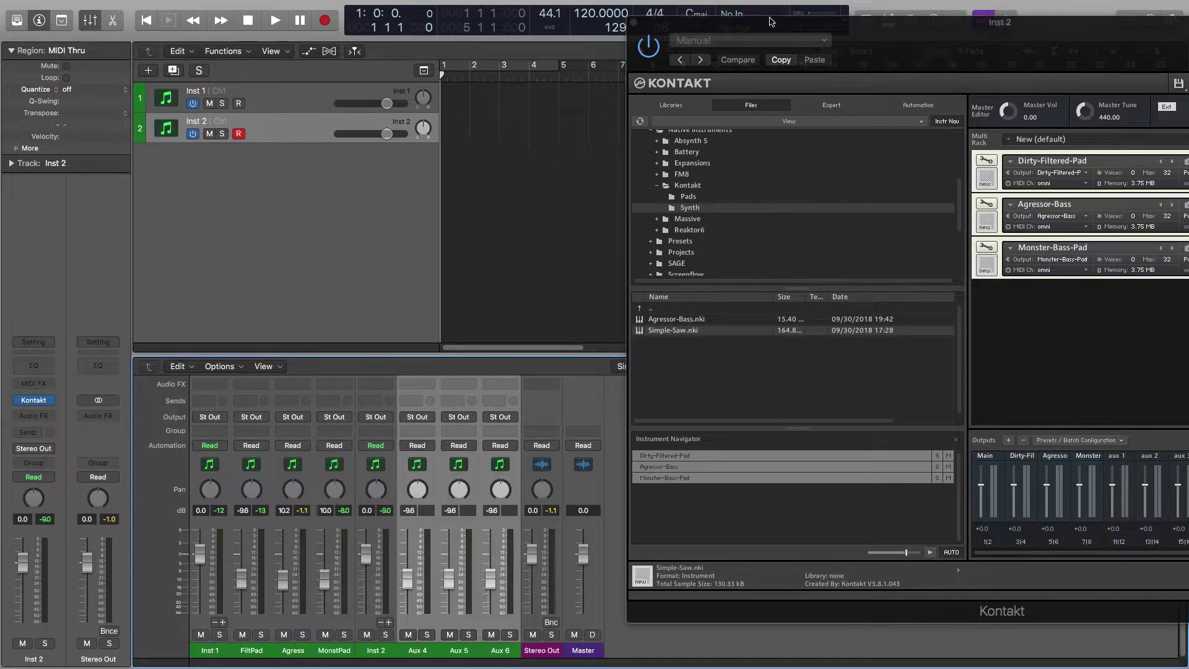
left_click_drag(766, 27, 790, 22)
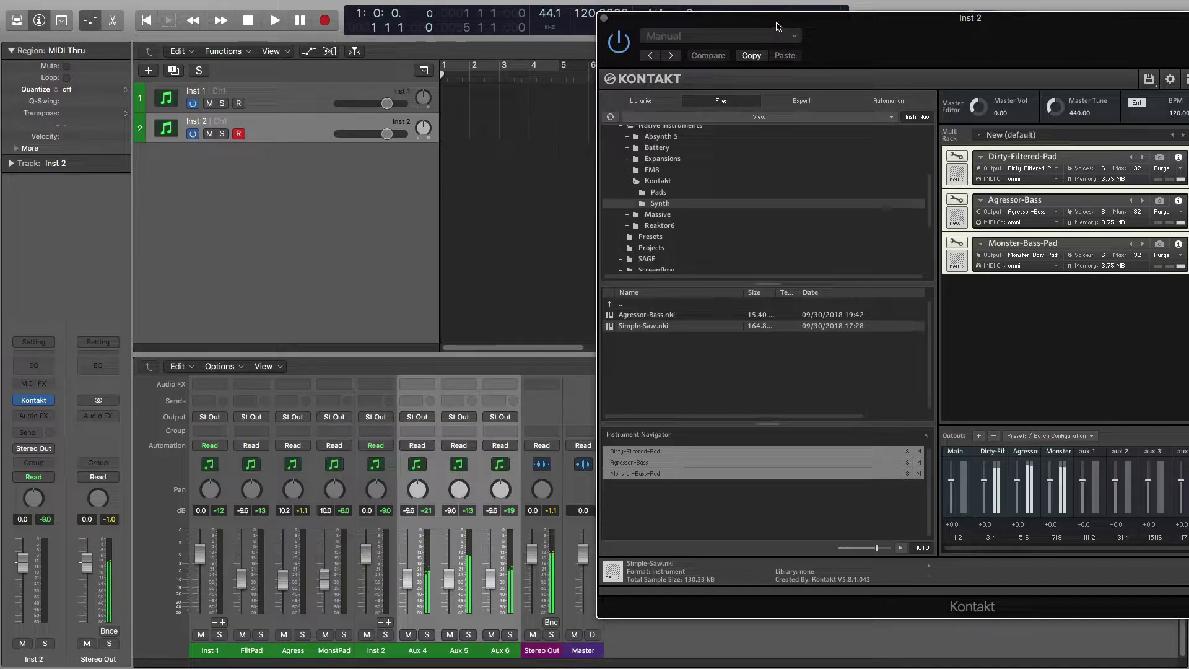
double_click(779, 26)
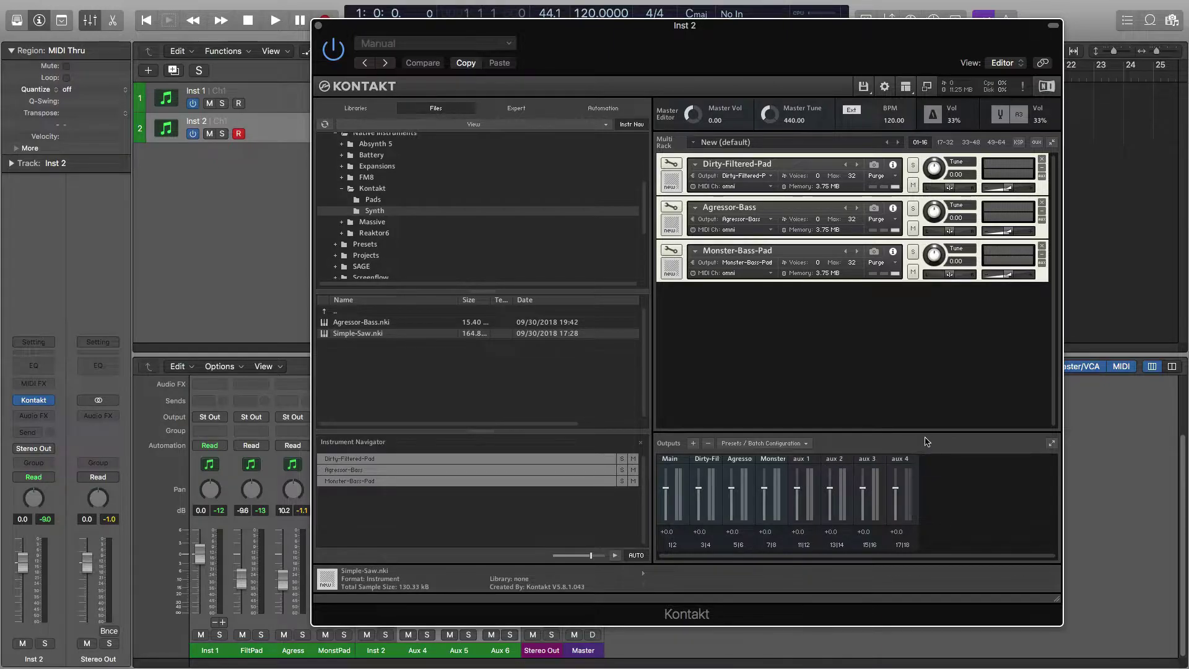
Show Kontakt's output insert slots and put Reverb > Convolution on aux 1.
left_click(1050, 446)
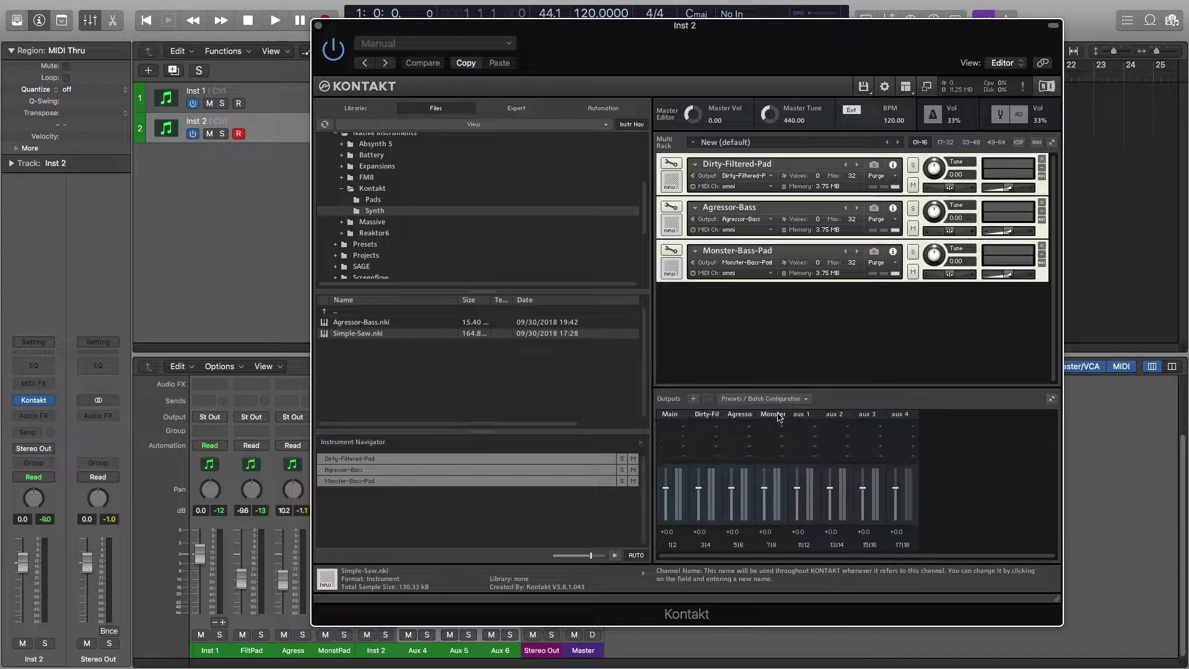
left_click(813, 430)
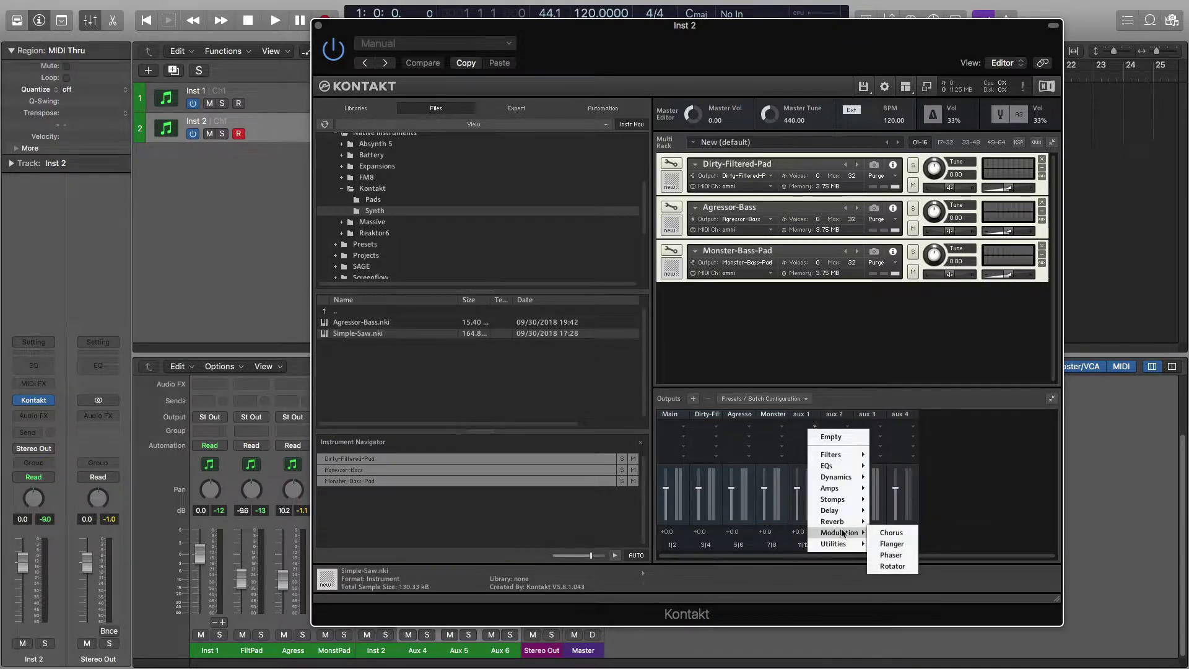
mouse_move(846, 524)
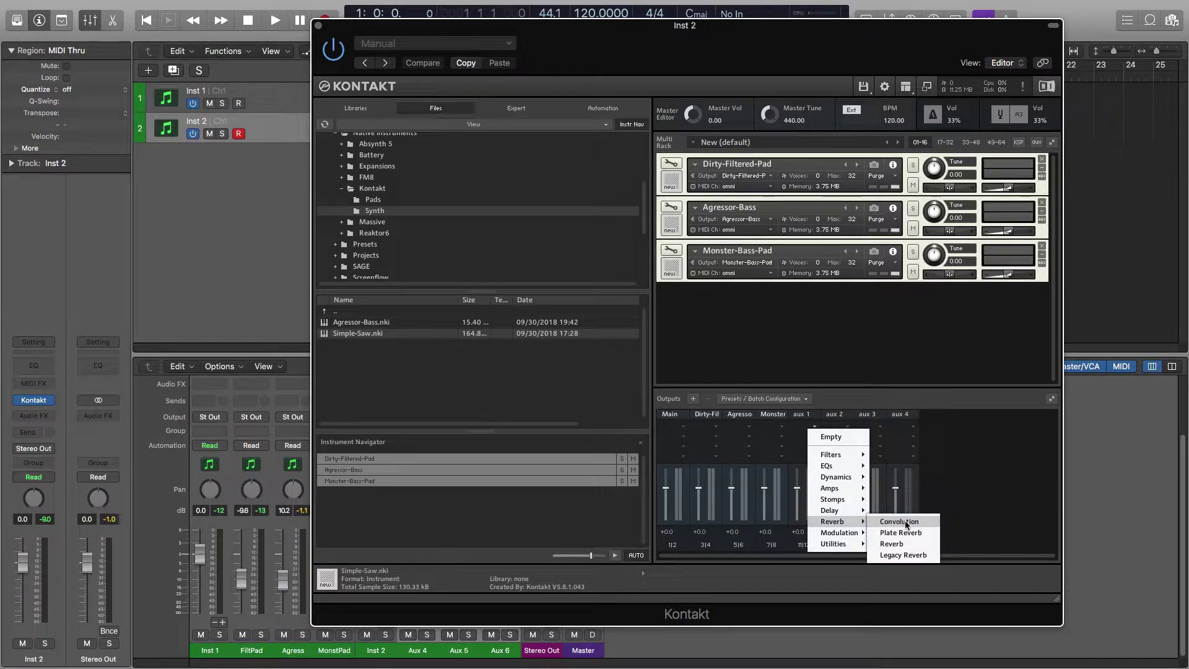
left_click(906, 524)
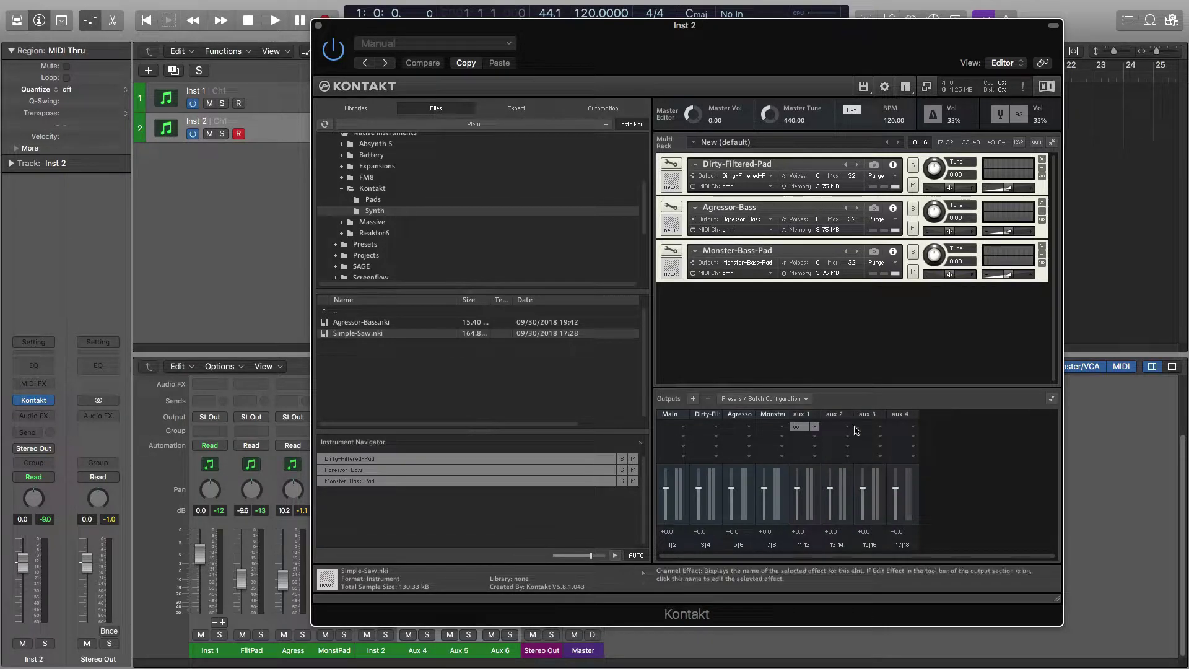
Load the 2.7s Parish Hall impulse into the Convolution reverb and turn Dry to -inf.
left_click(799, 427)
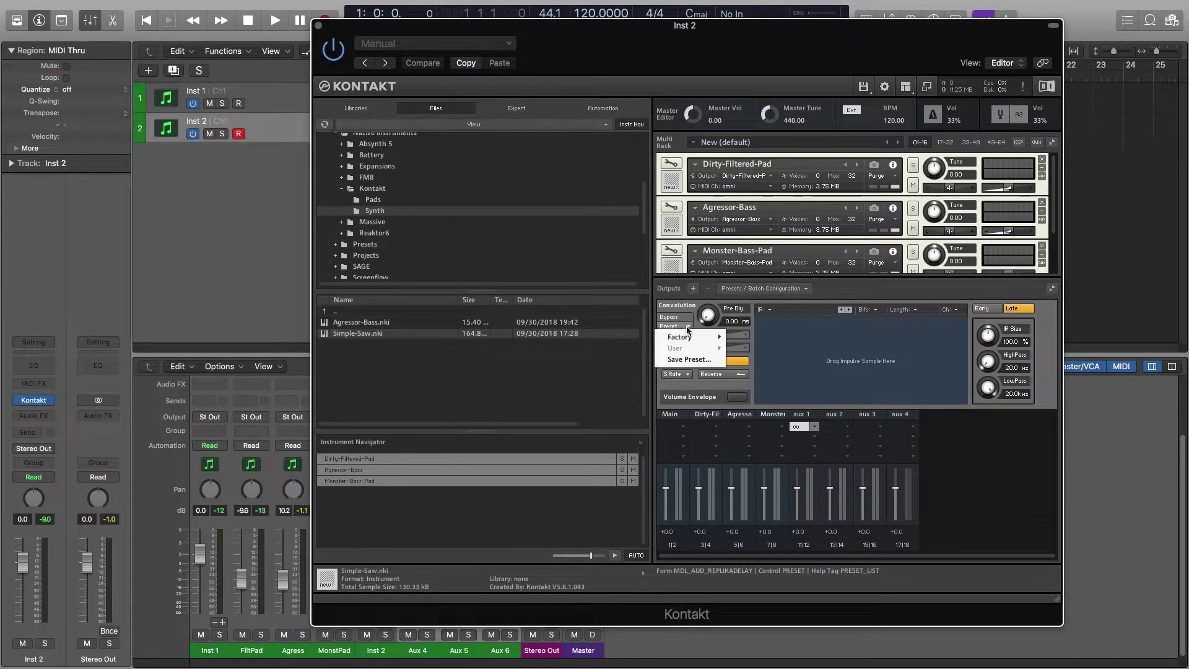
mouse_move(690, 337)
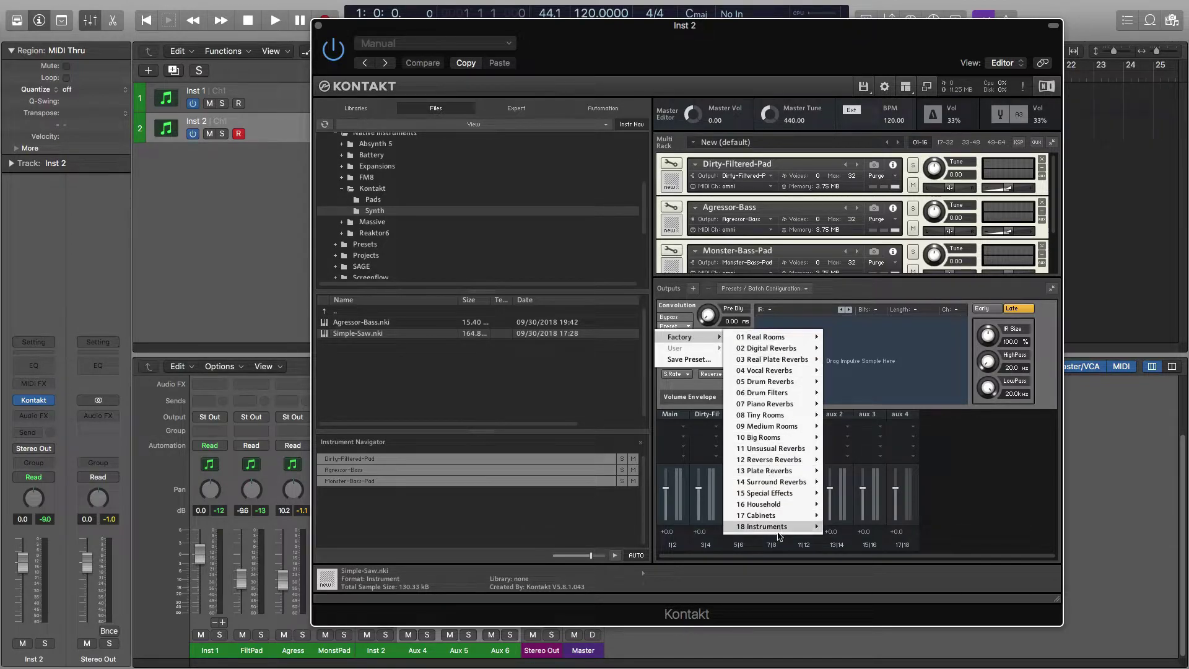
mouse_move(787, 473)
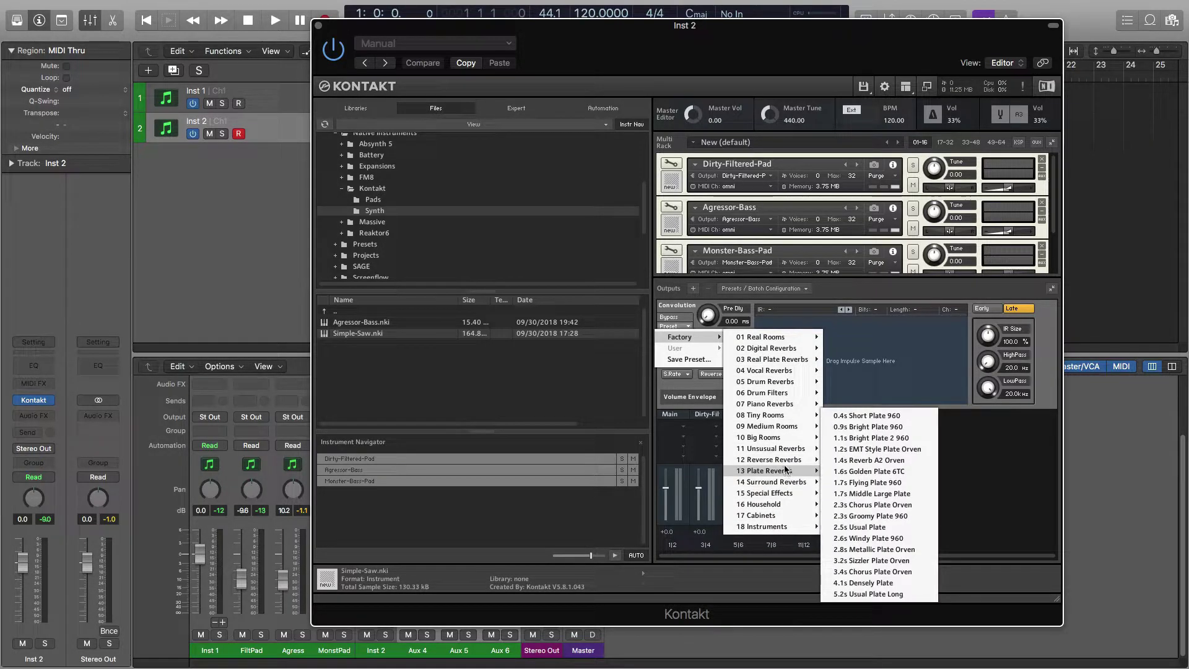
mouse_move(782, 438)
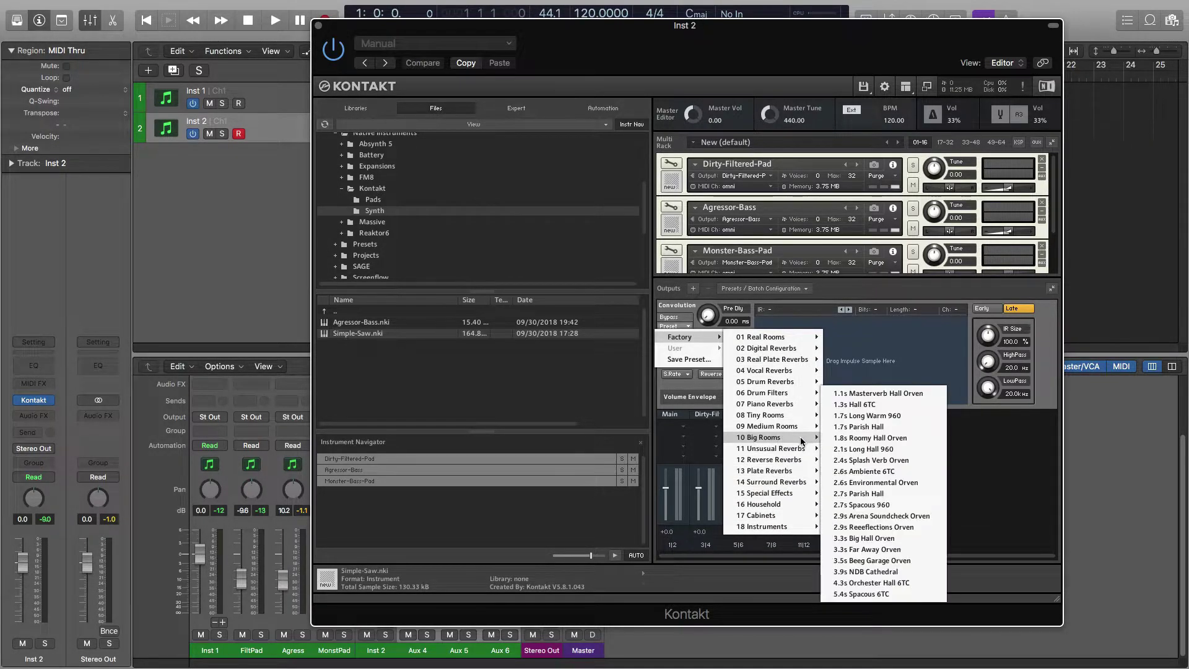
left_click(865, 494)
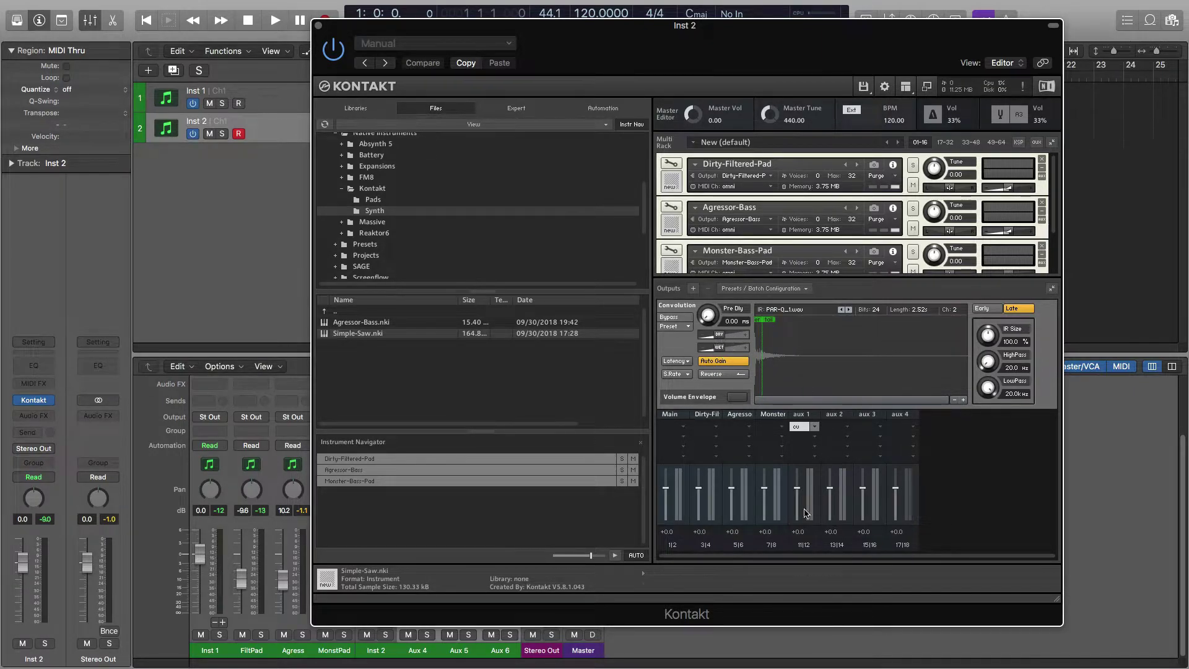
left_click_drag(719, 335, 658, 333)
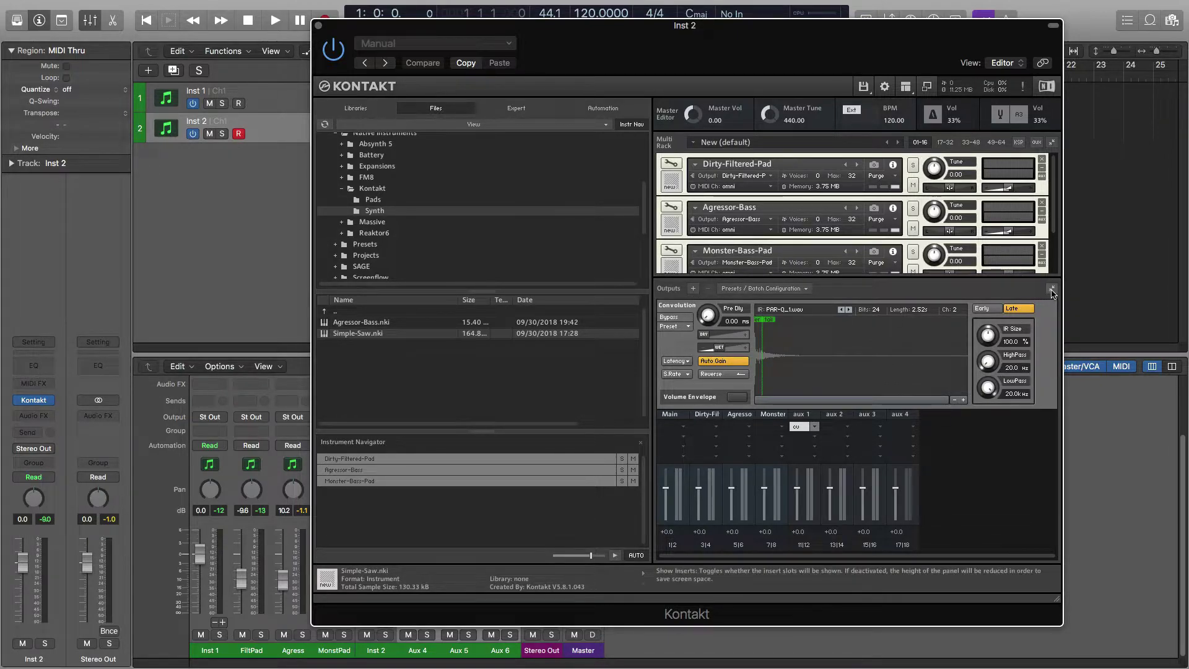
left_click(1051, 291)
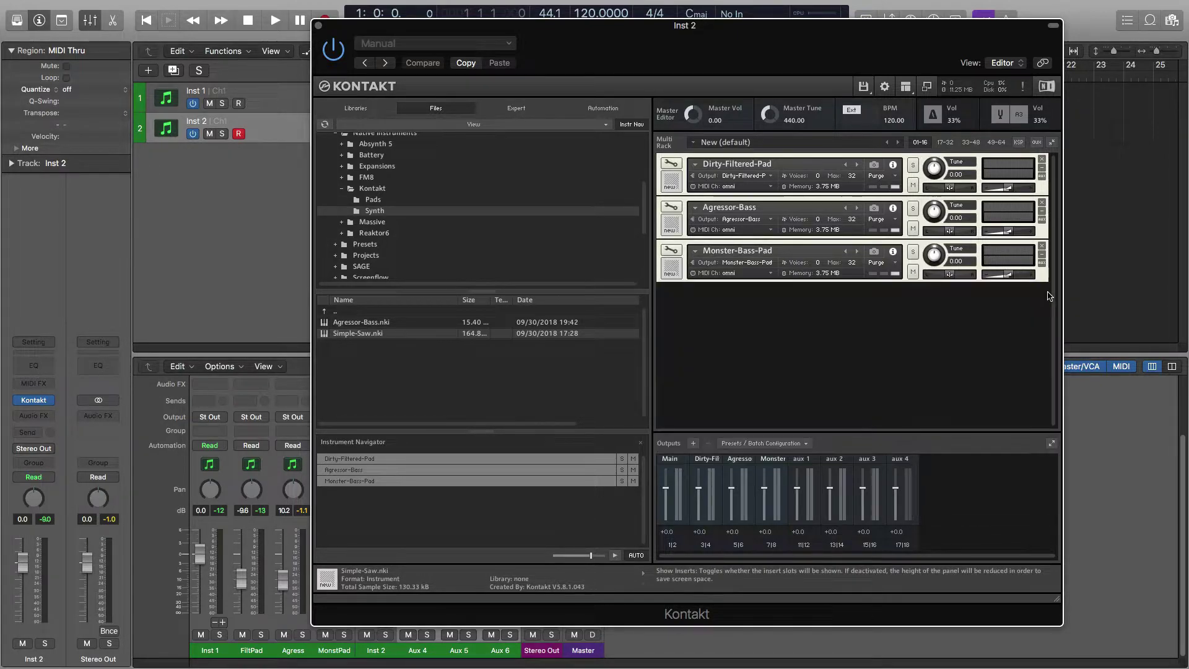
Reroute Kontakt's aux 1 from 11|12 to st. 1 [1] and st. 1 [2].
left_click(804, 548)
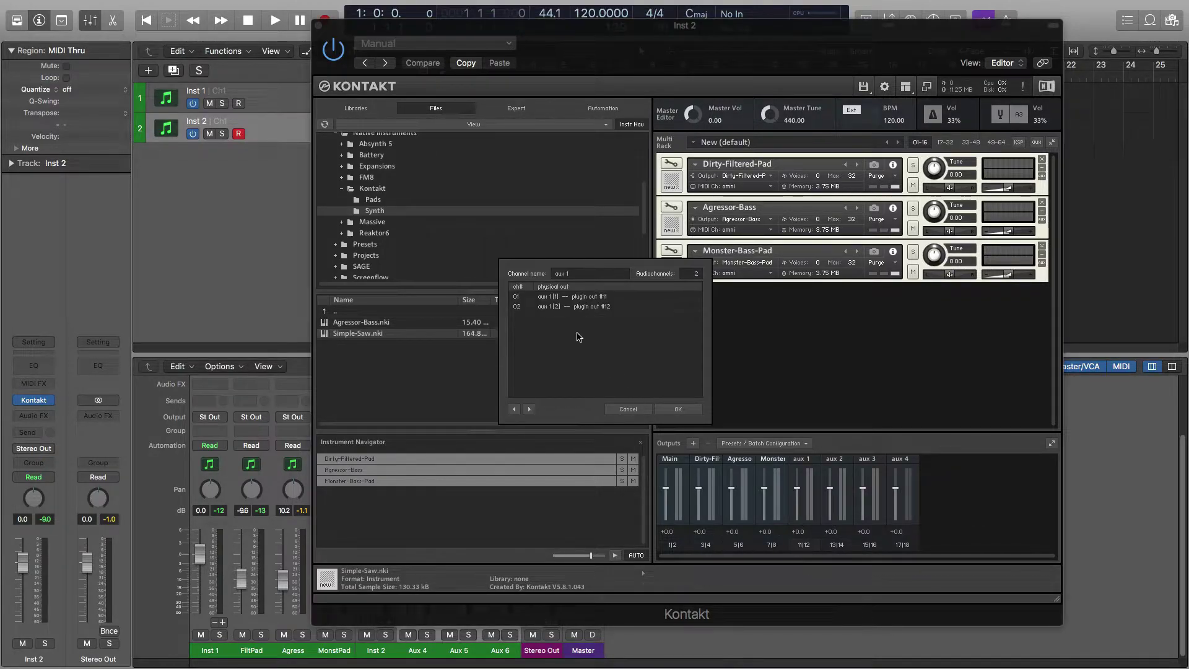
left_click(564, 302)
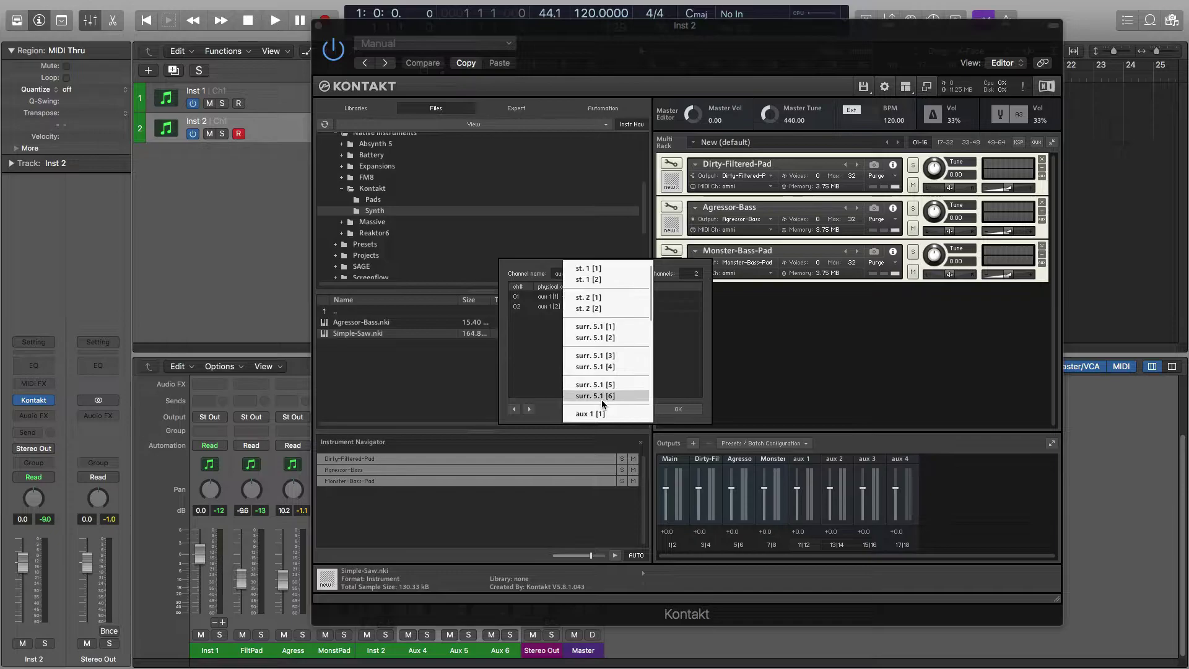
left_click(598, 271)
left_click(573, 306)
left_click(596, 281)
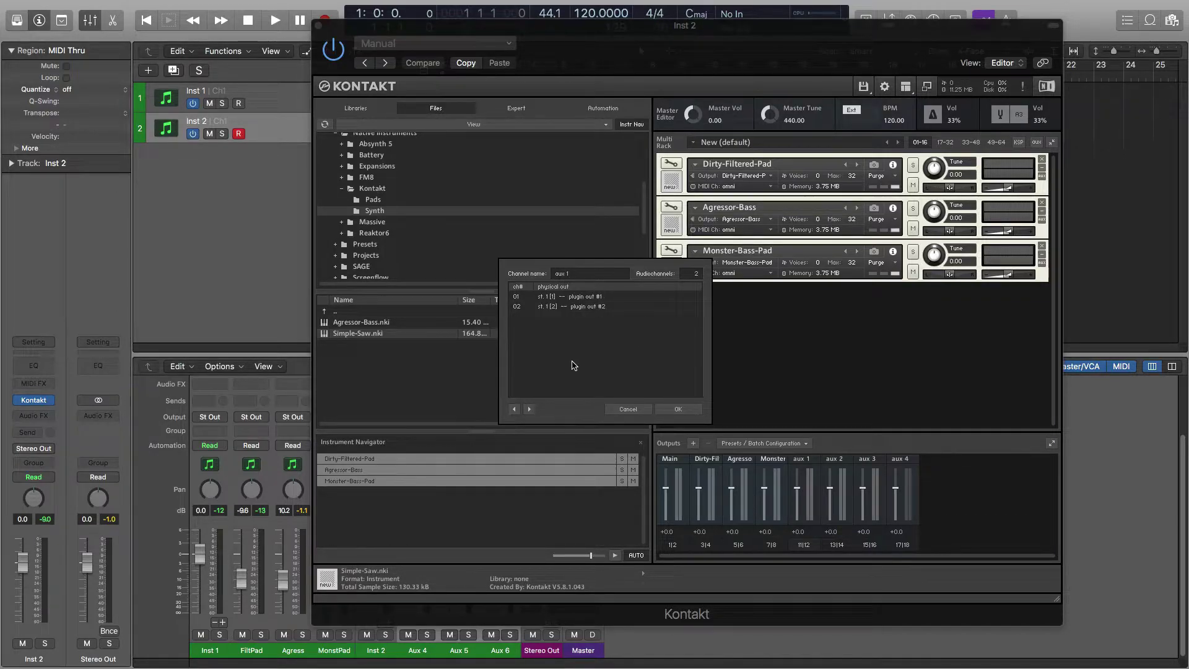
left_click(678, 409)
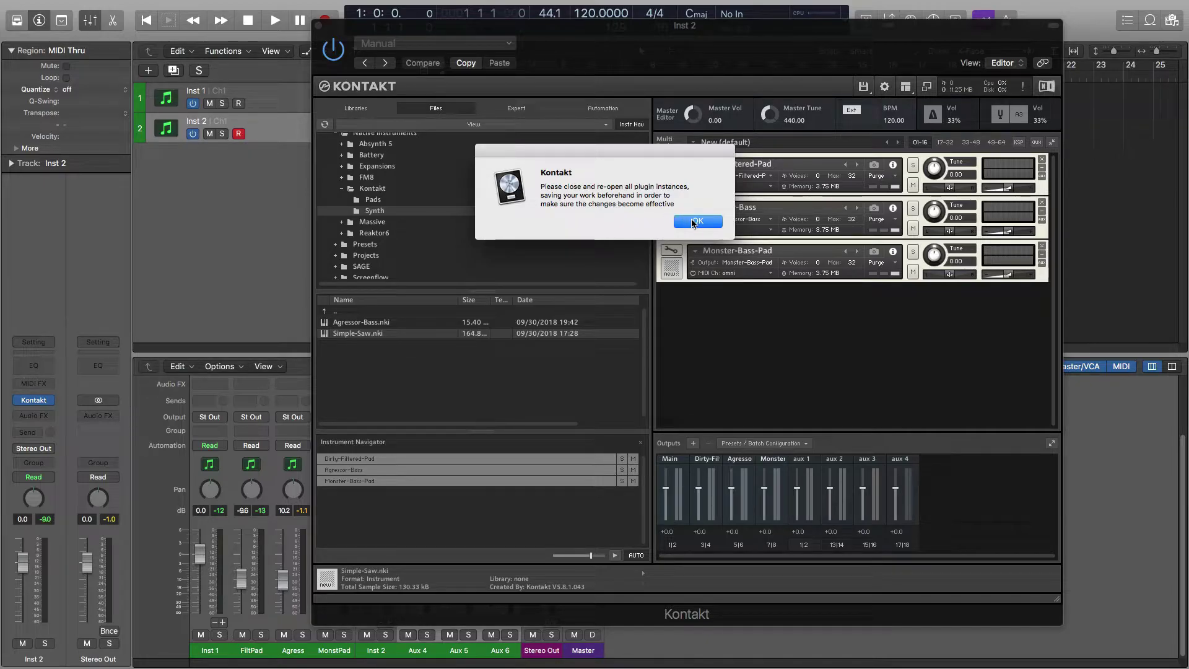
left_click(686, 220)
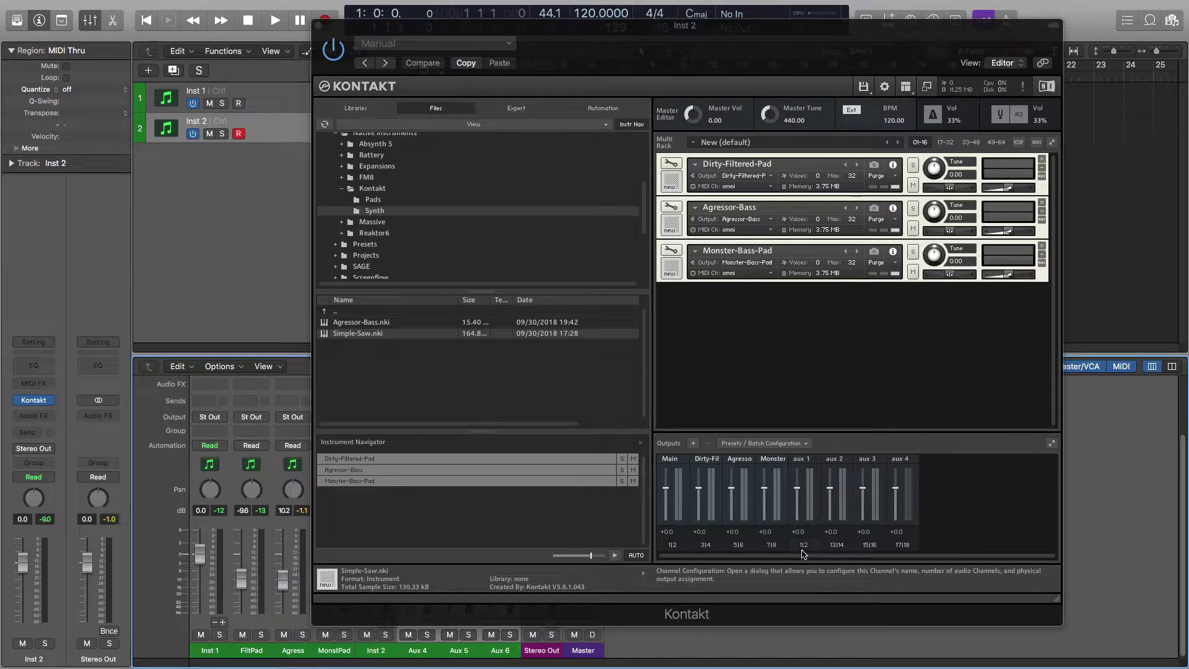
Raise the aux 1 reverb sends for Dirty-Filtered-Pad, Agressor-Bass and Monster-Bass-Pad in Kontakt.
left_click(1036, 142)
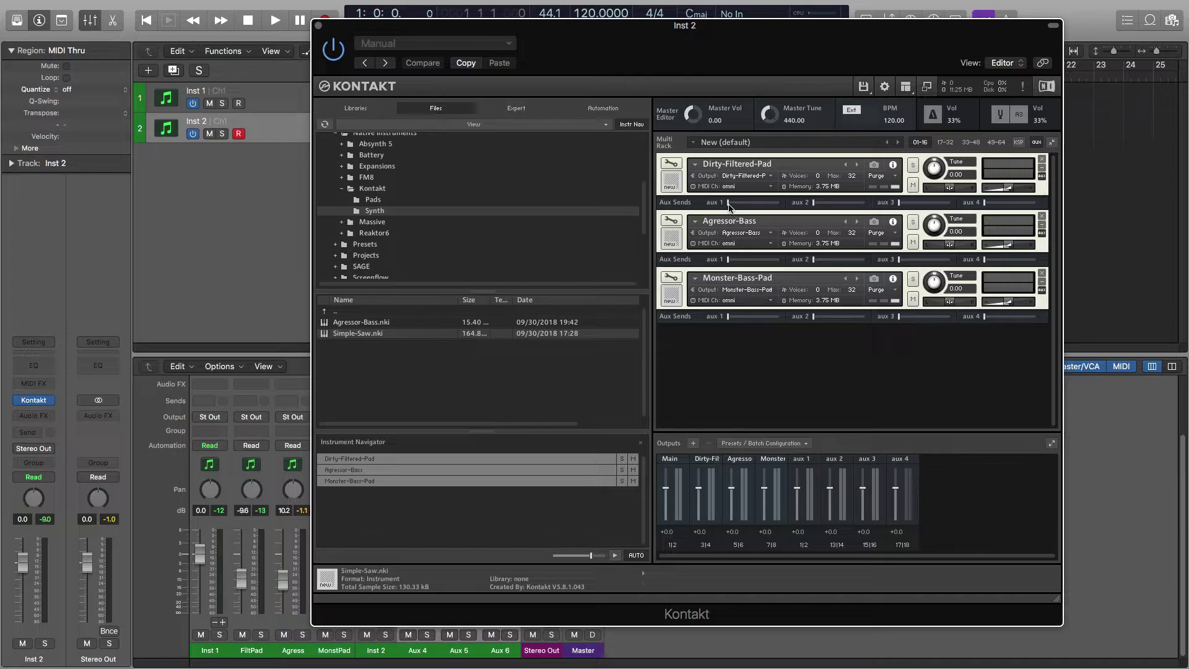
left_click_drag(728, 204, 739, 205)
left_click_drag(729, 260, 738, 260)
left_click(729, 318)
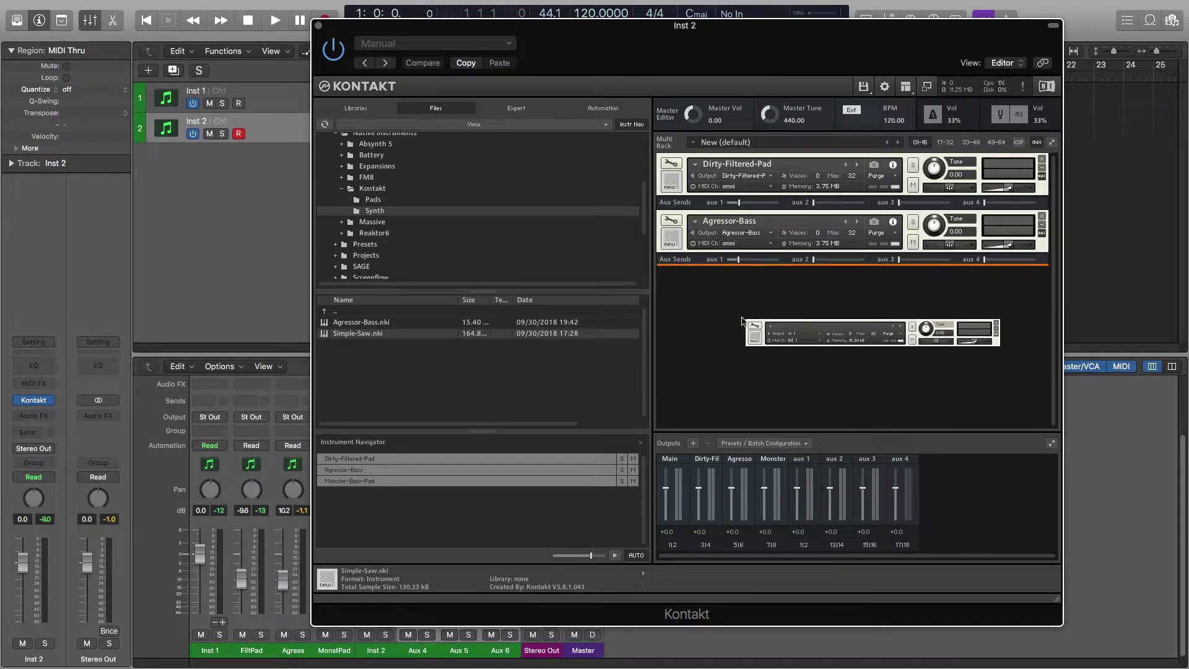
left_click_drag(726, 318, 742, 316)
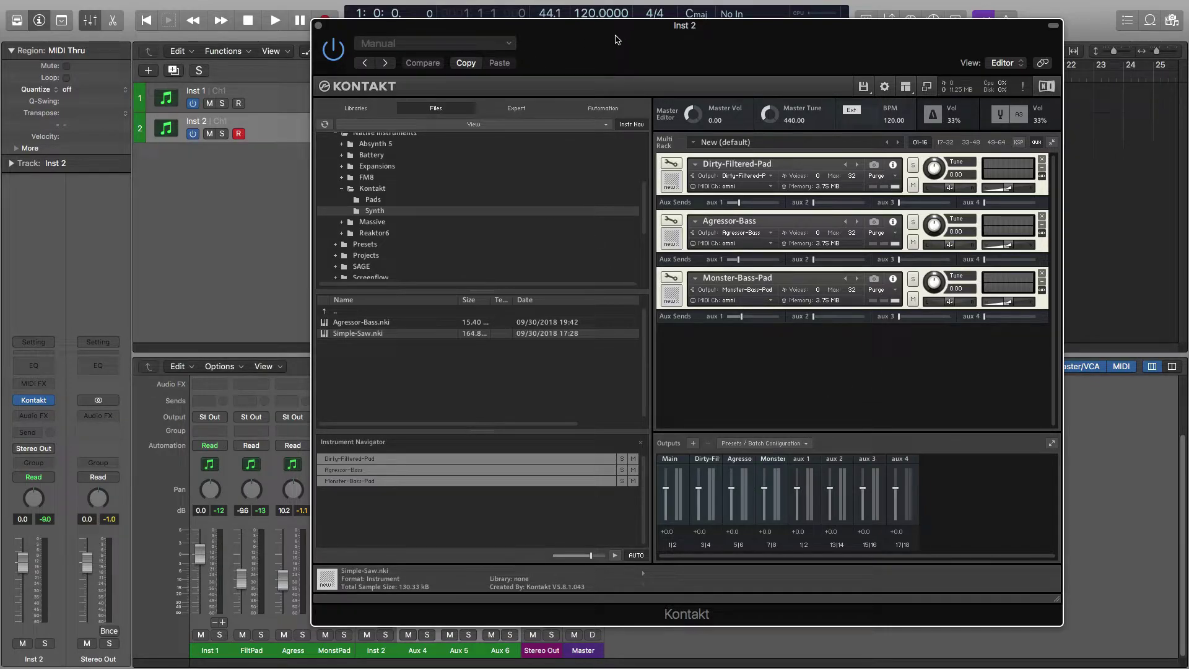
left_click_drag(615, 40, 793, 27)
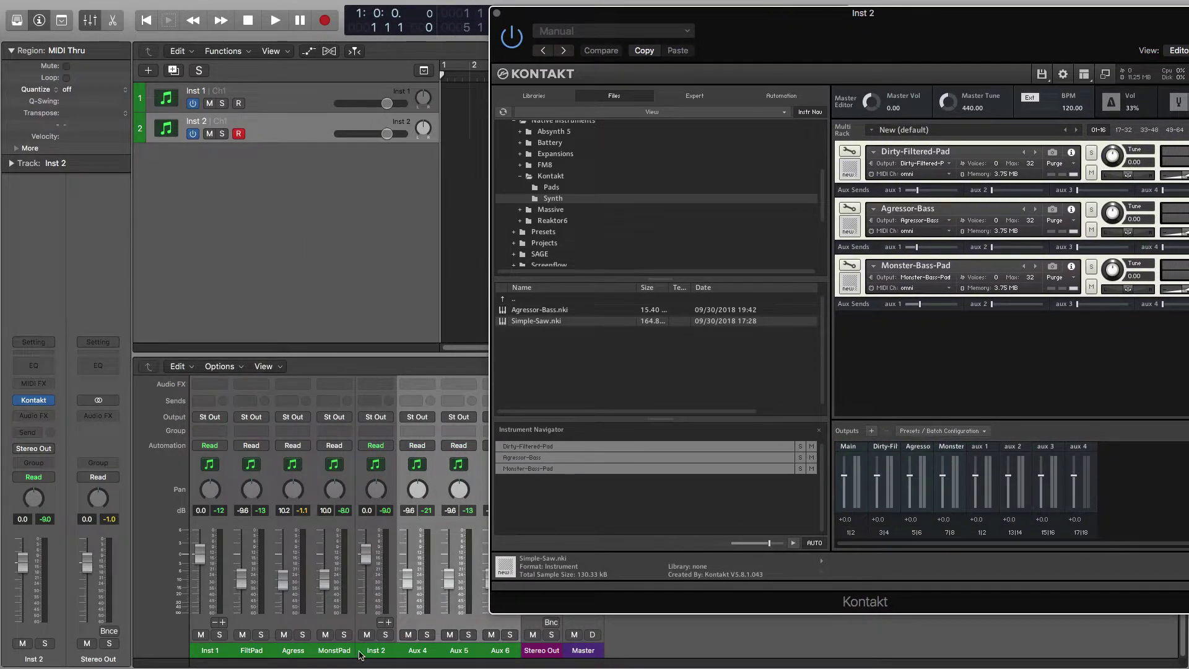
Solo the Inst 2 channel and rename it Main.
left_click(380, 654)
left_click(386, 636)
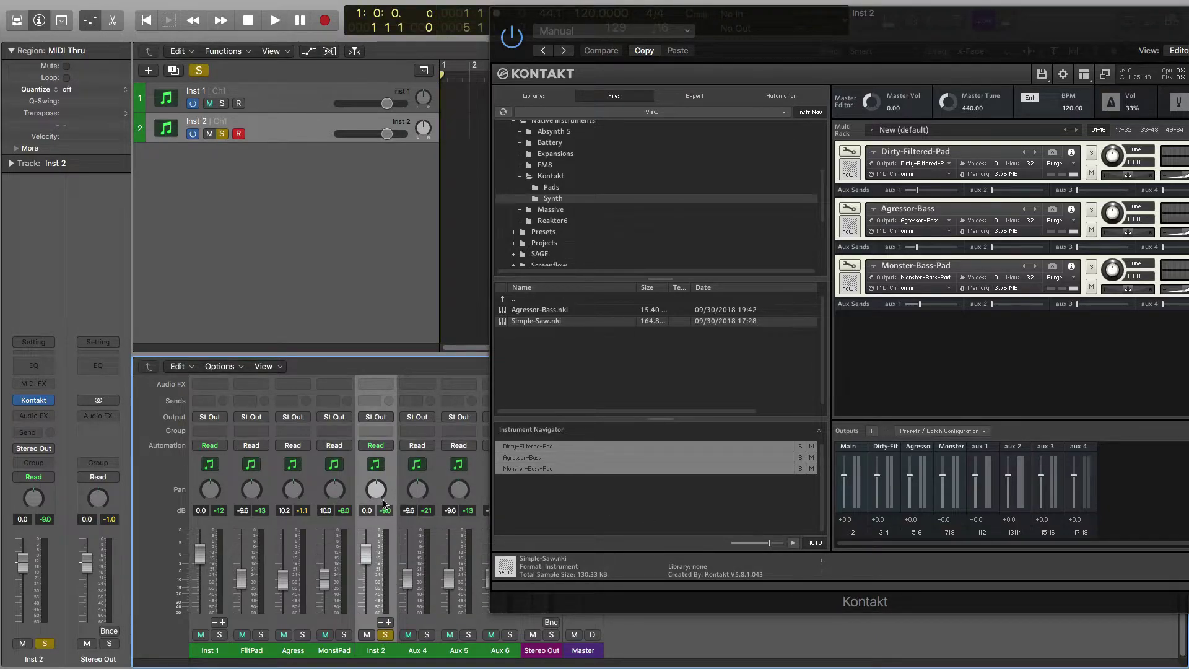
double_click(377, 651)
type("Main")
key("Tab")
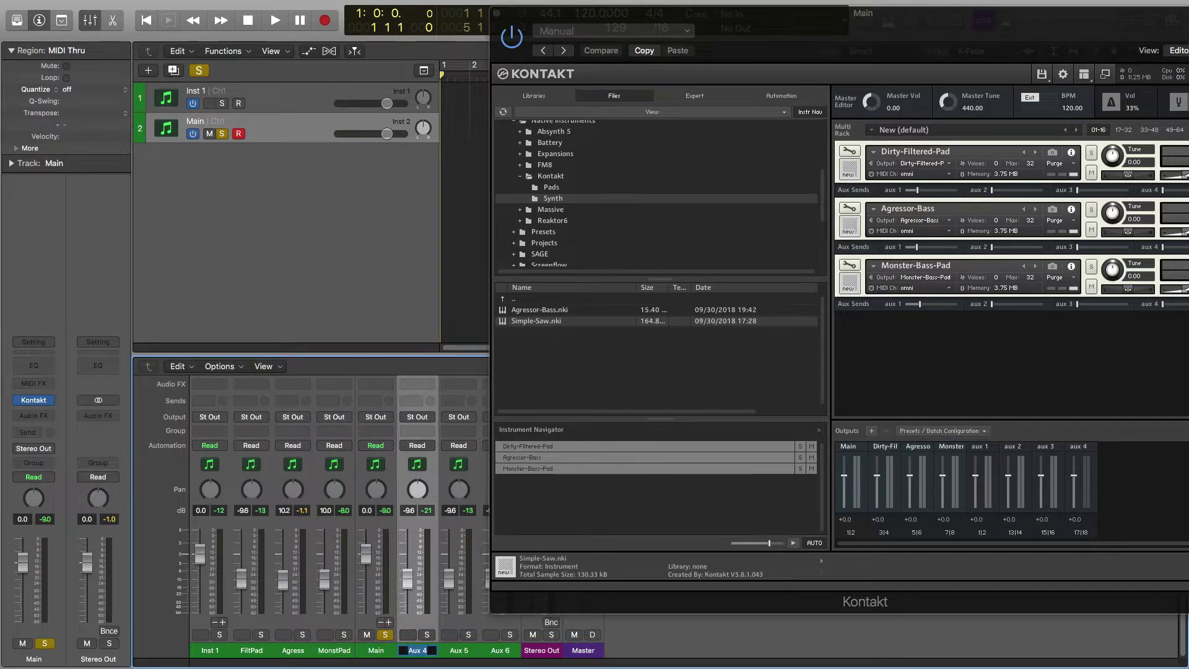
Name the Aux 4, 5 and 6 channels FiltPad, Agress and Monst.
type("FiltPad")
key("Tab")
type("A")
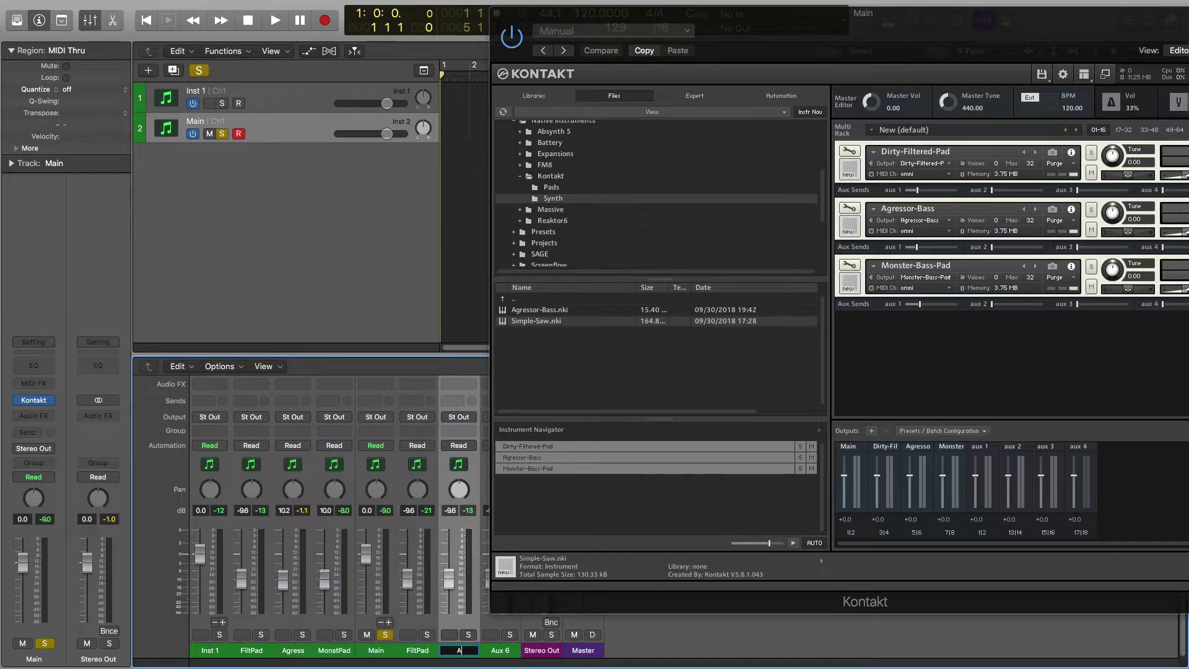
type("gress")
key("Tab")
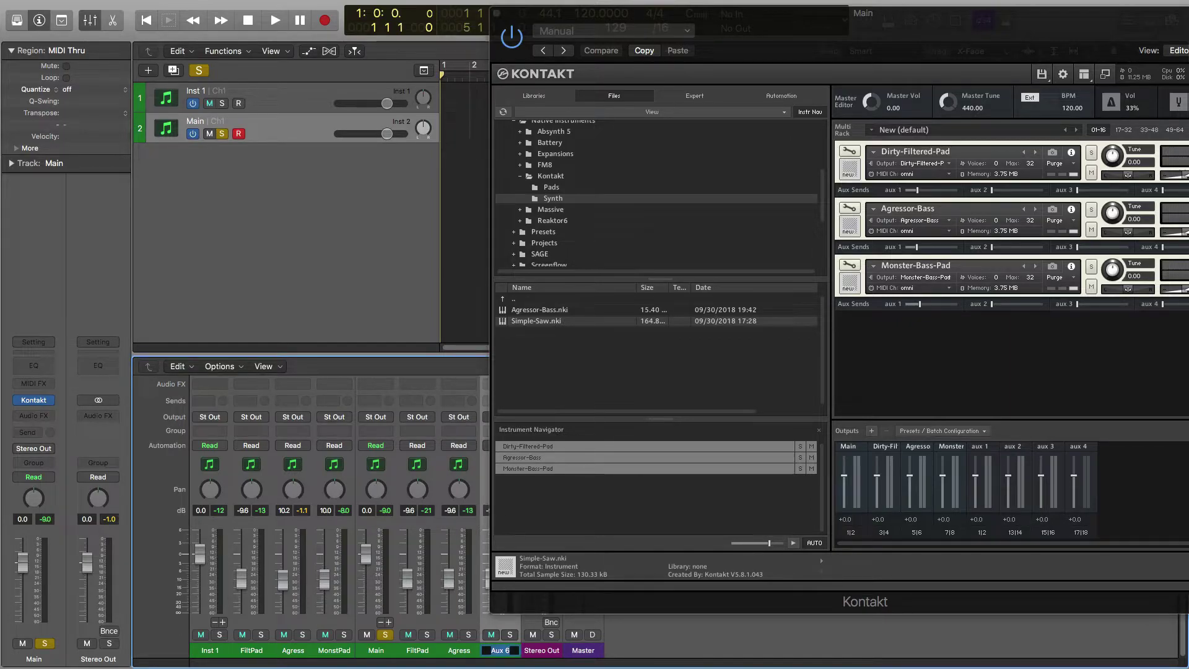
type("Mont")
key("BackSpace")
type("st")
key("Return")
Turn all three Kontakt aux 1 sends to -inf, then raise Monster-Bass-Pad's to -18.1.
left_click_drag(771, 31, 624, 26)
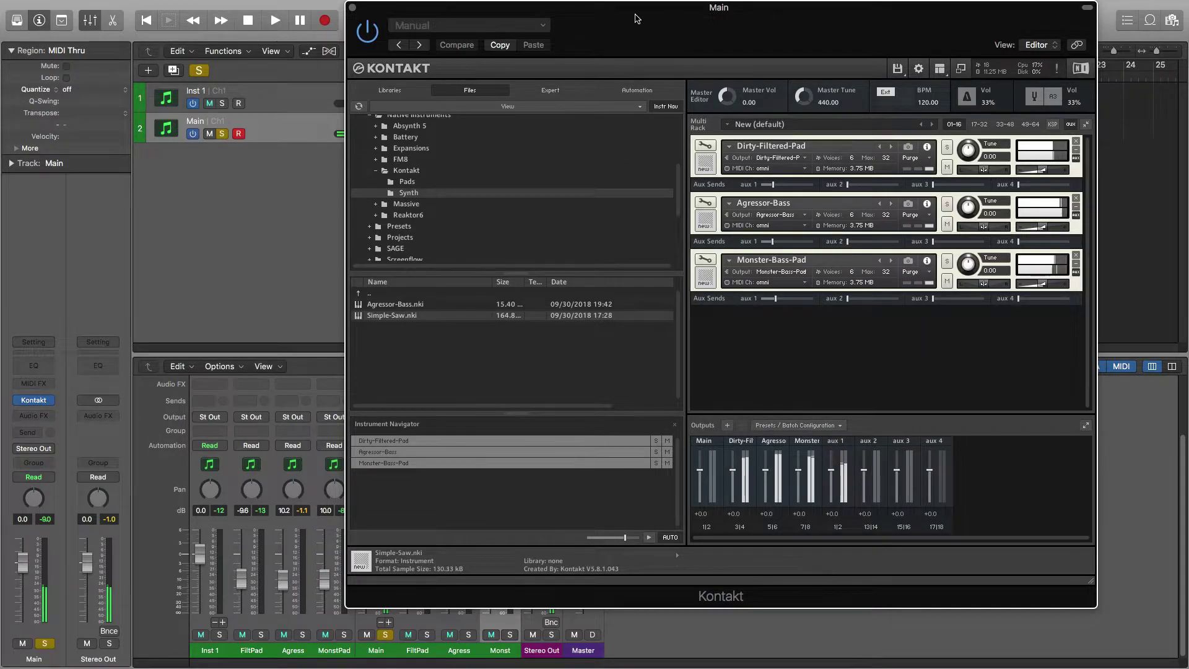
left_click_drag(656, 12, 760, 13)
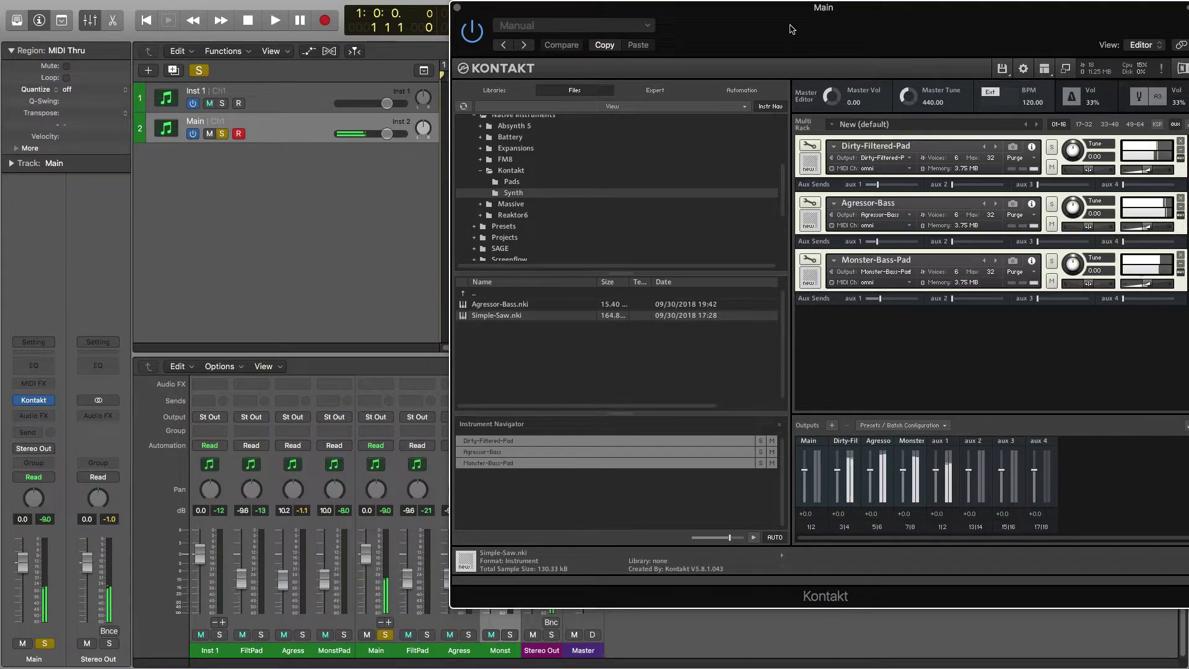
left_click_drag(790, 15, 695, 20)
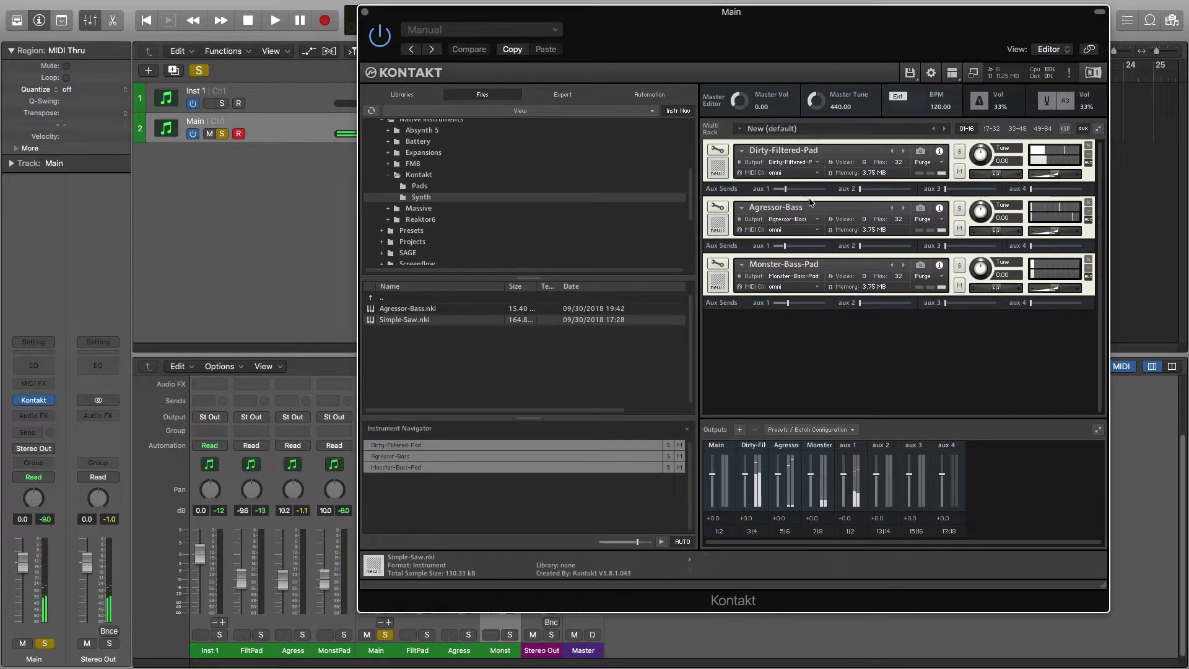
left_click_drag(785, 189, 765, 189)
left_click_drag(785, 246, 773, 246)
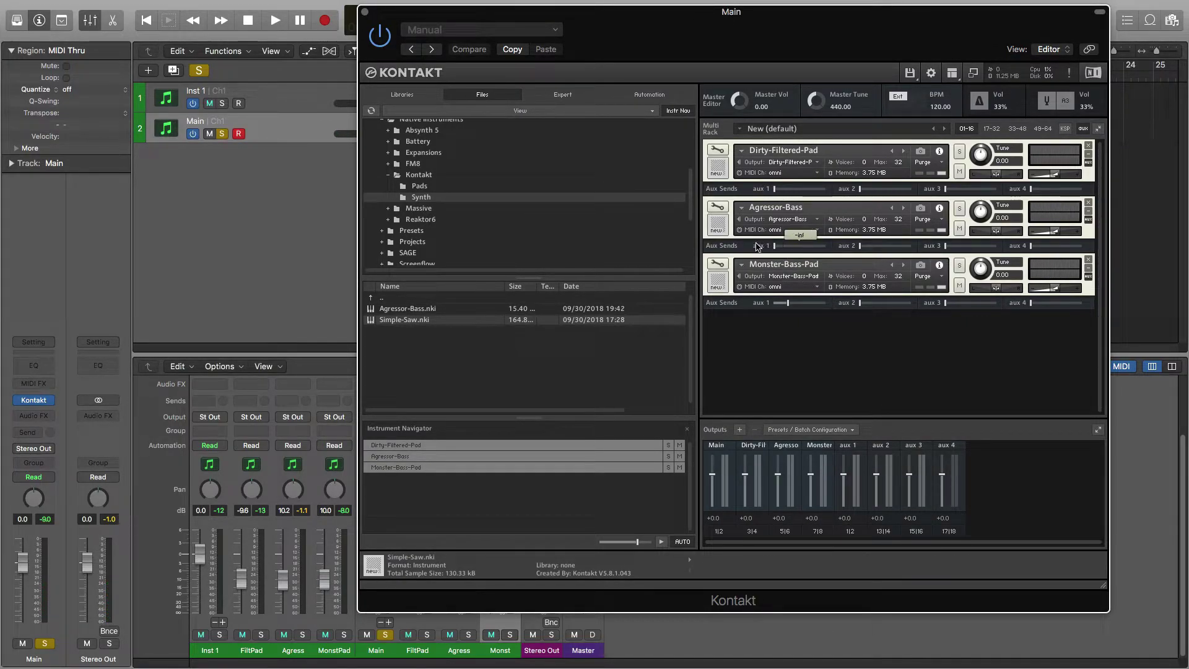
left_click_drag(790, 302, 773, 302)
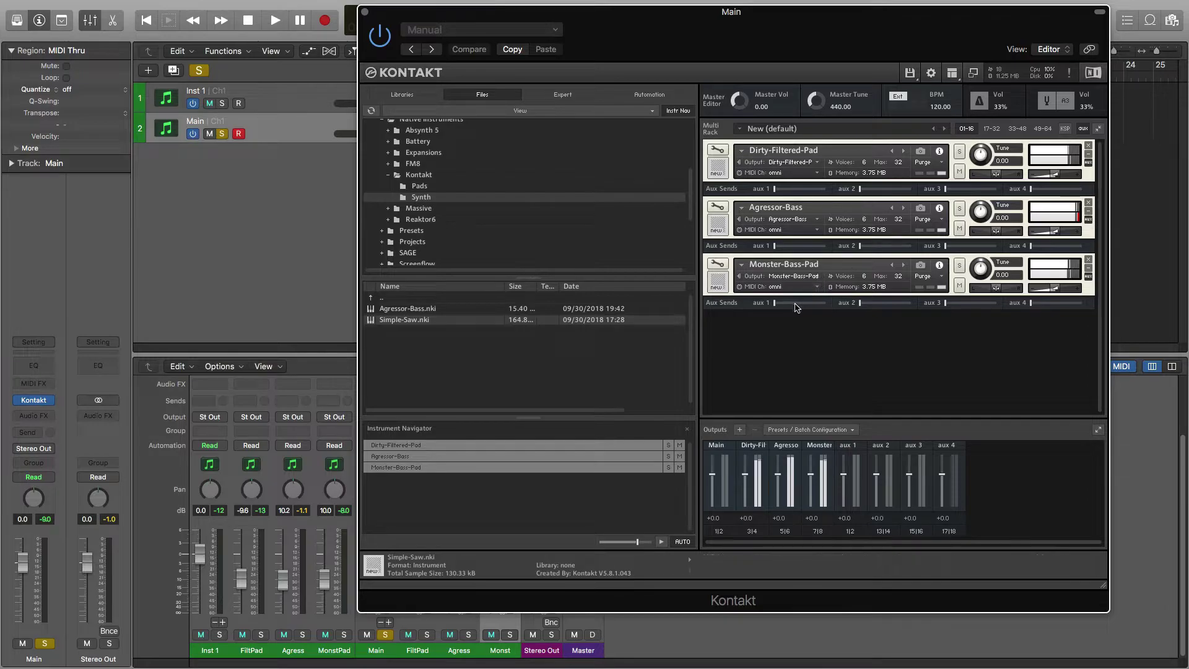
left_click_drag(774, 304, 788, 305)
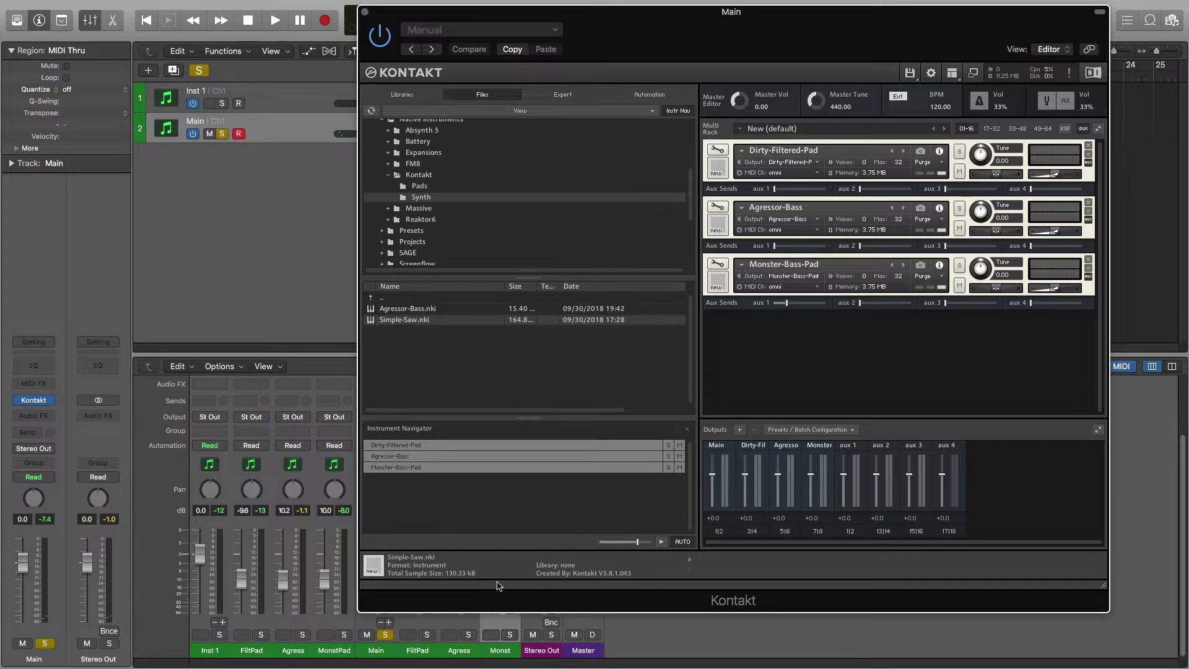
Unsolo and mute Main, briefly solo FiltPad, Agress and Monst, then clear their solos.
left_click(385, 637)
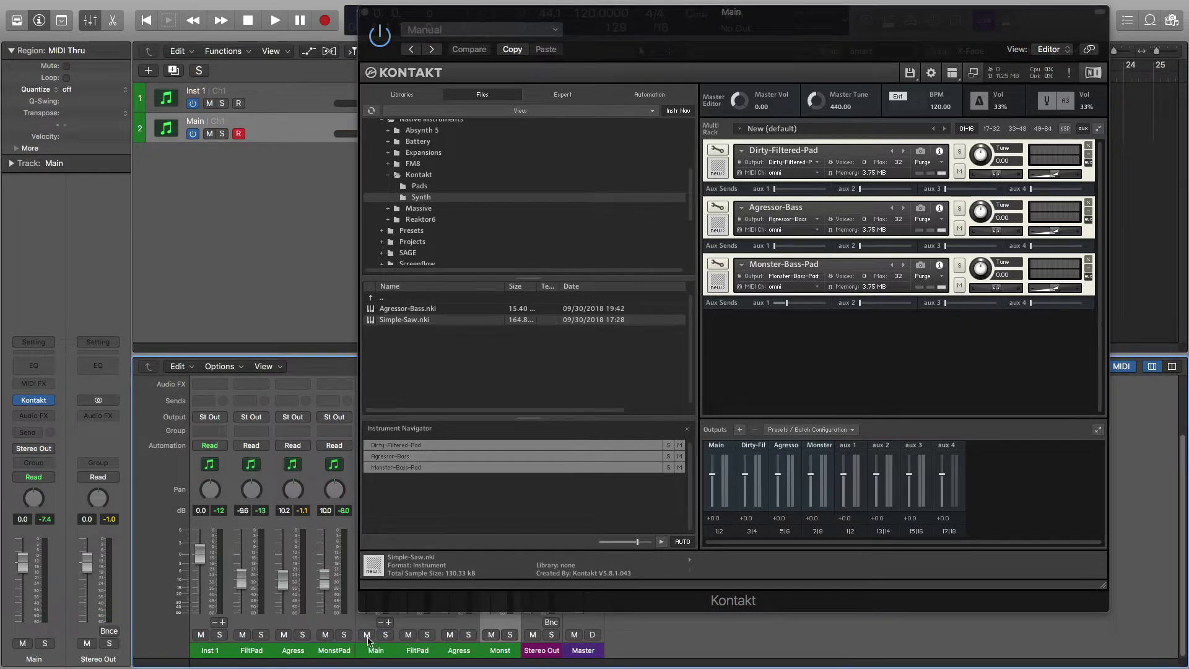
left_click(366, 636)
left_click(428, 636)
left_click(468, 636)
left_click(510, 635)
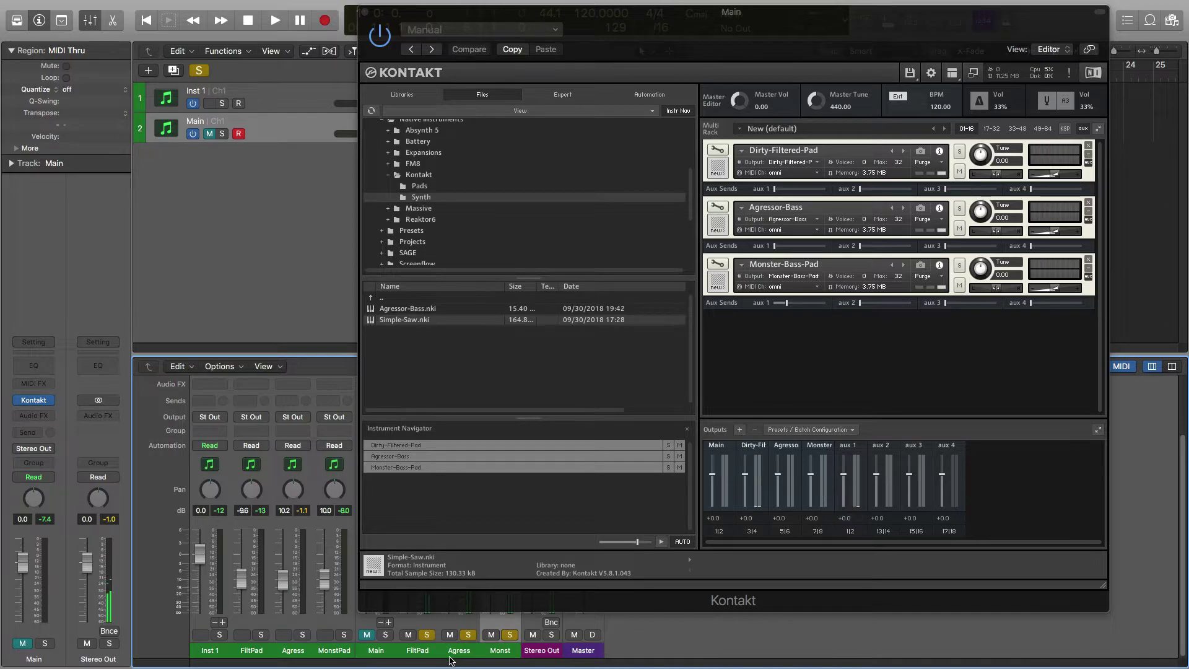
left_click(427, 635)
left_click(468, 635)
left_click(510, 635)
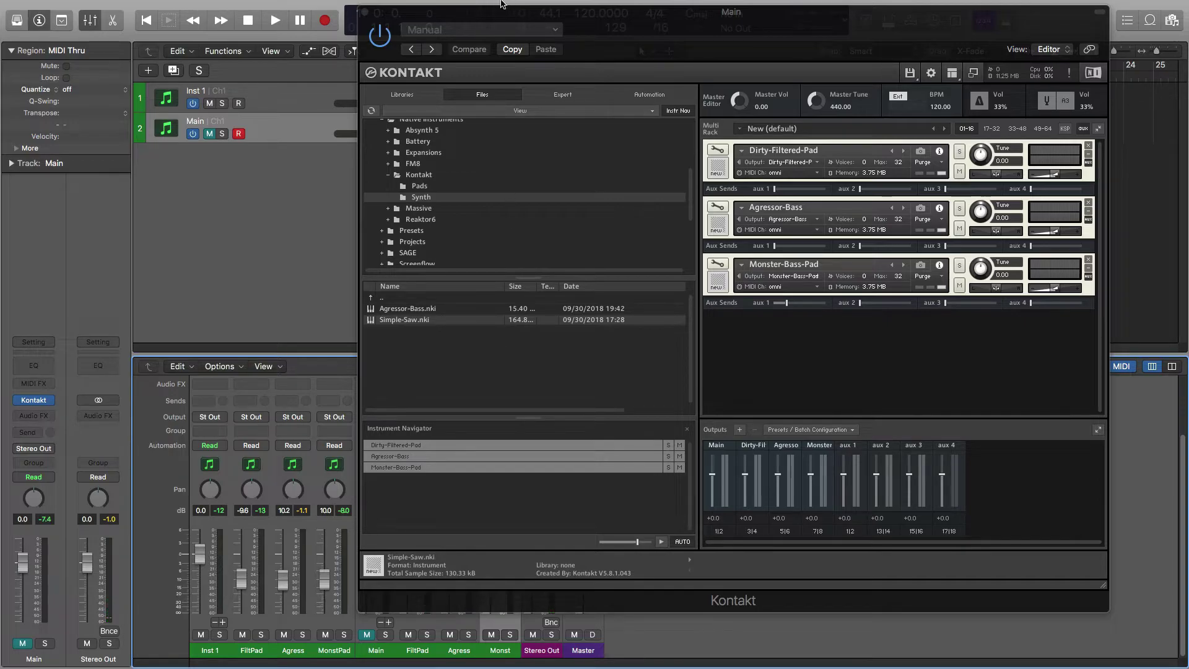
left_click_drag(482, 19, 543, 10)
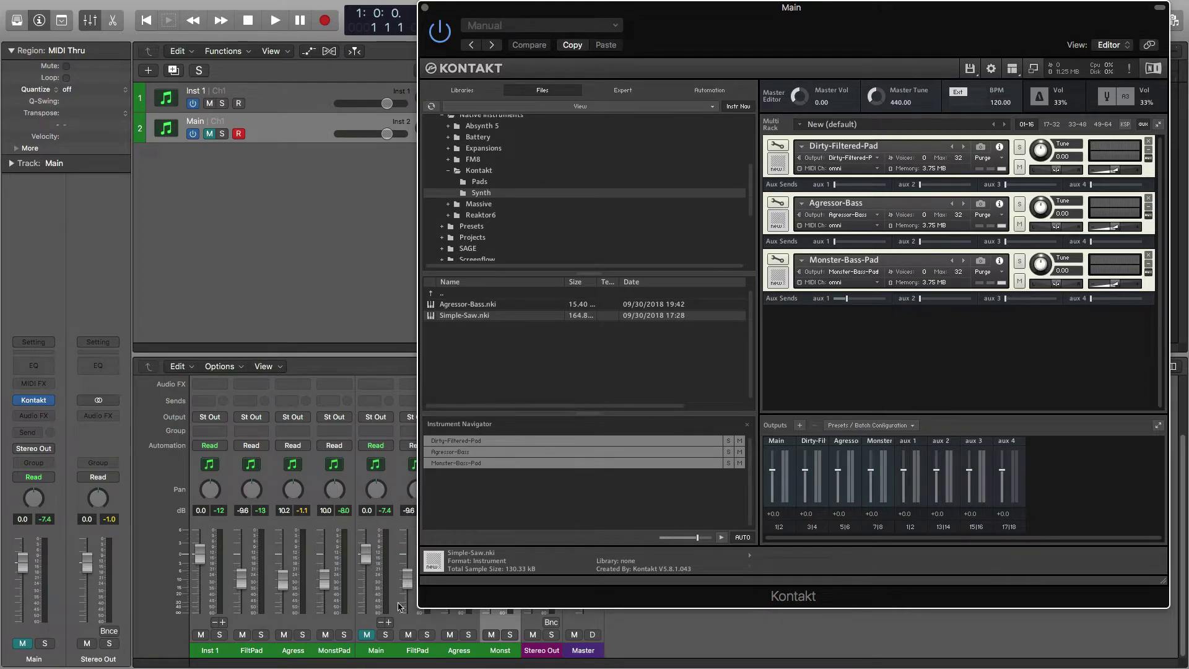
Unmute the Main channel and lower its fader slightly to -2.6 dB.
left_click(364, 646)
left_click(367, 637)
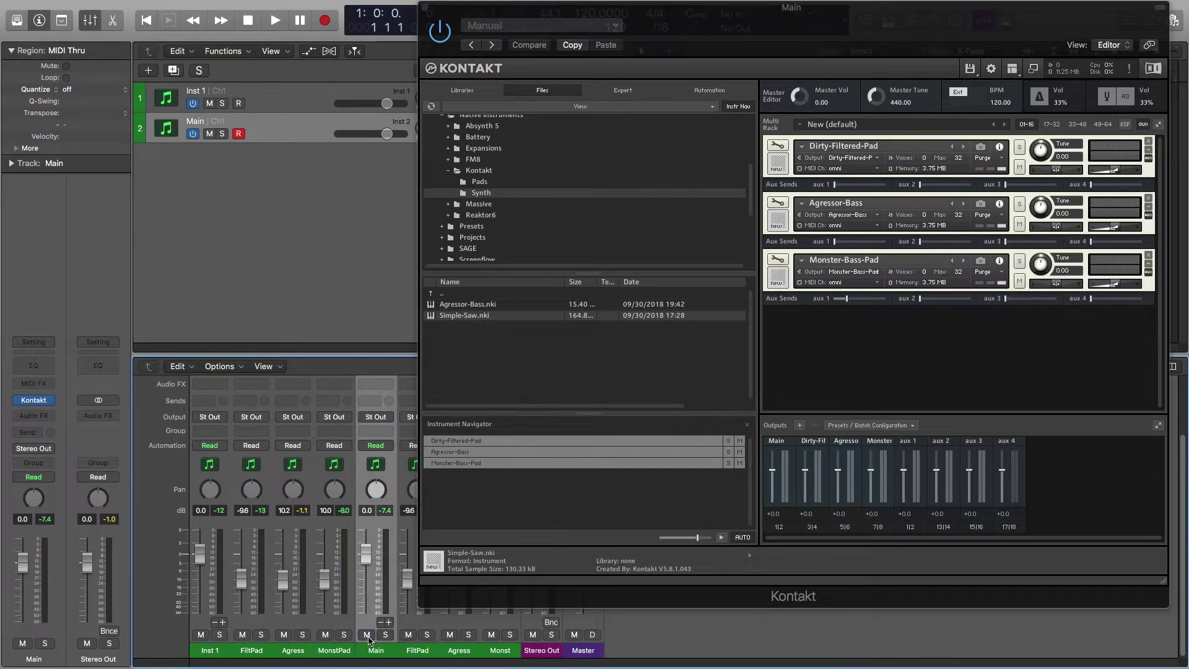
left_click_drag(369, 571, 368, 577)
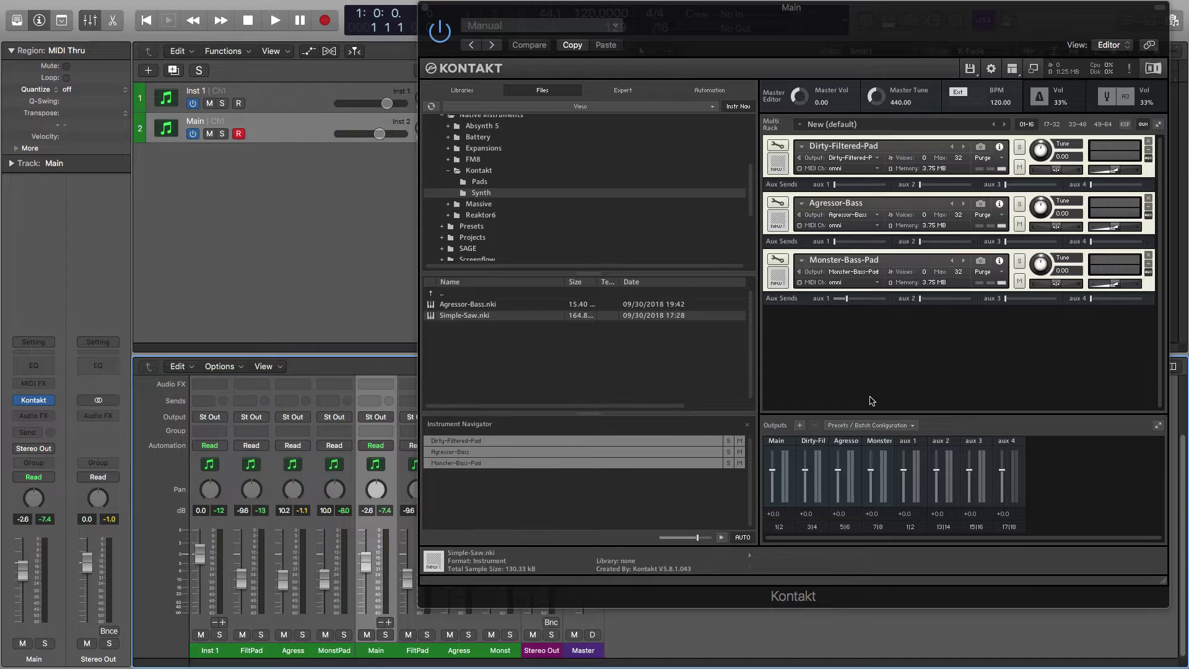
Raise Agressor-Bass's aux 1 send and Dirty-Filtered-Pad's to -17.2 in Kontakt.
left_click(848, 301)
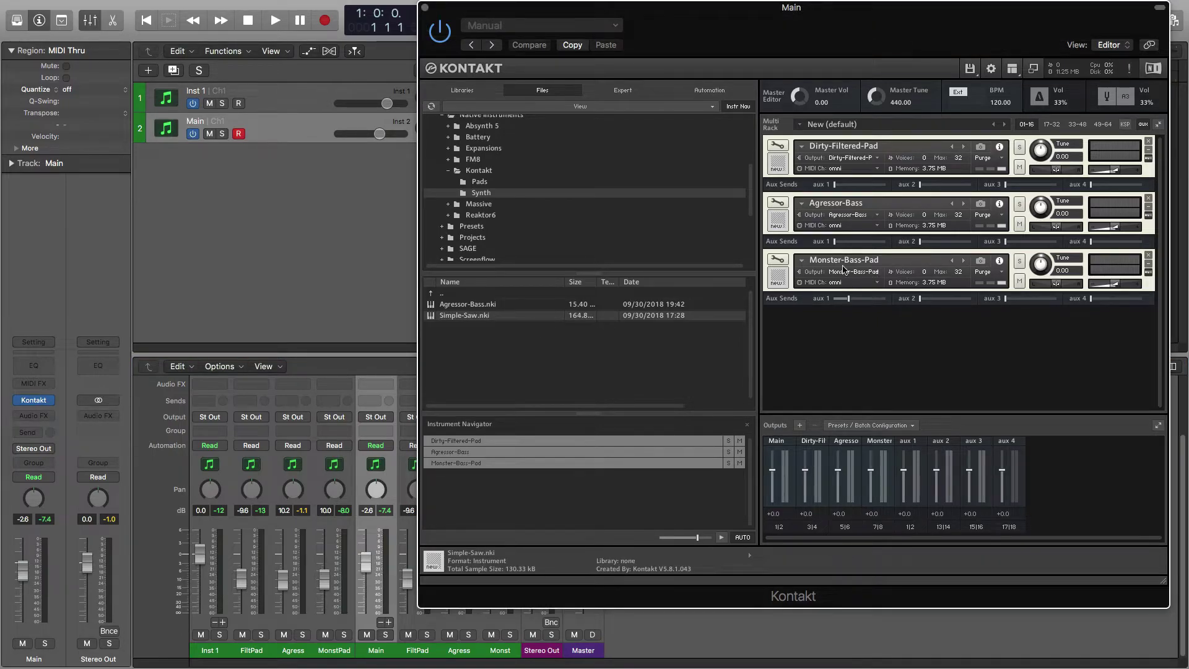
left_click_drag(836, 243, 843, 243)
left_click_drag(836, 185, 846, 186)
left_click_drag(696, 13, 923, 3)
mouse_move(897, 5)
left_mouse_down()
mouse_move(882, 5)
mouse_move(898, 5)
left_mouse_up()
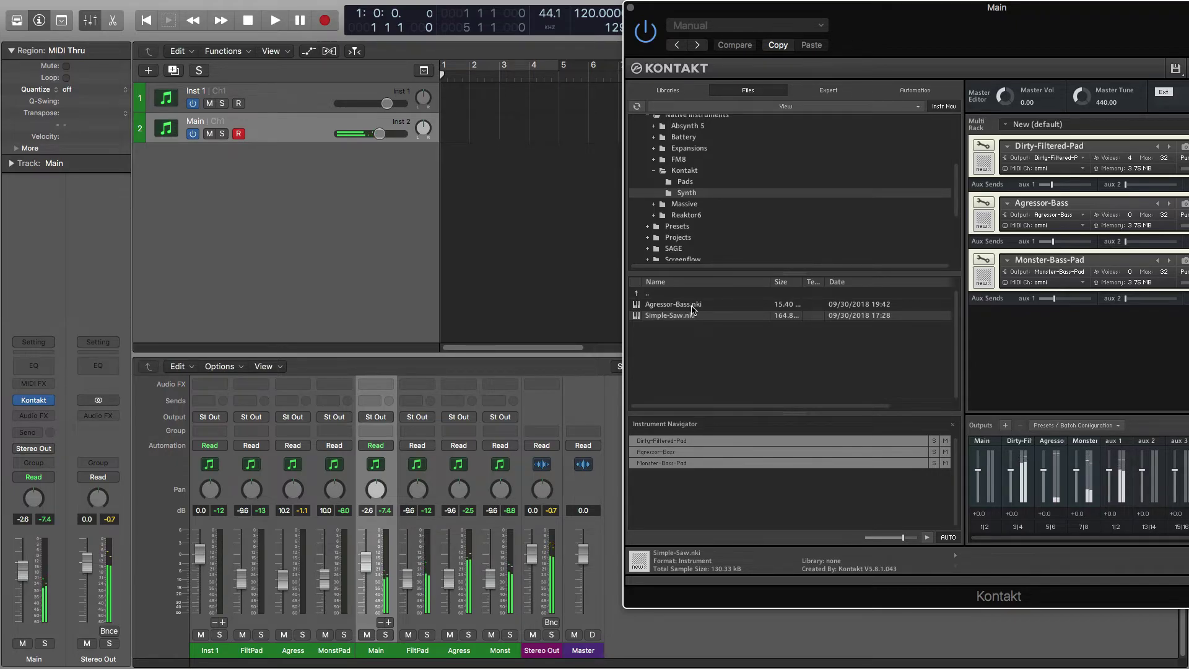
mouse_move(631, 3)
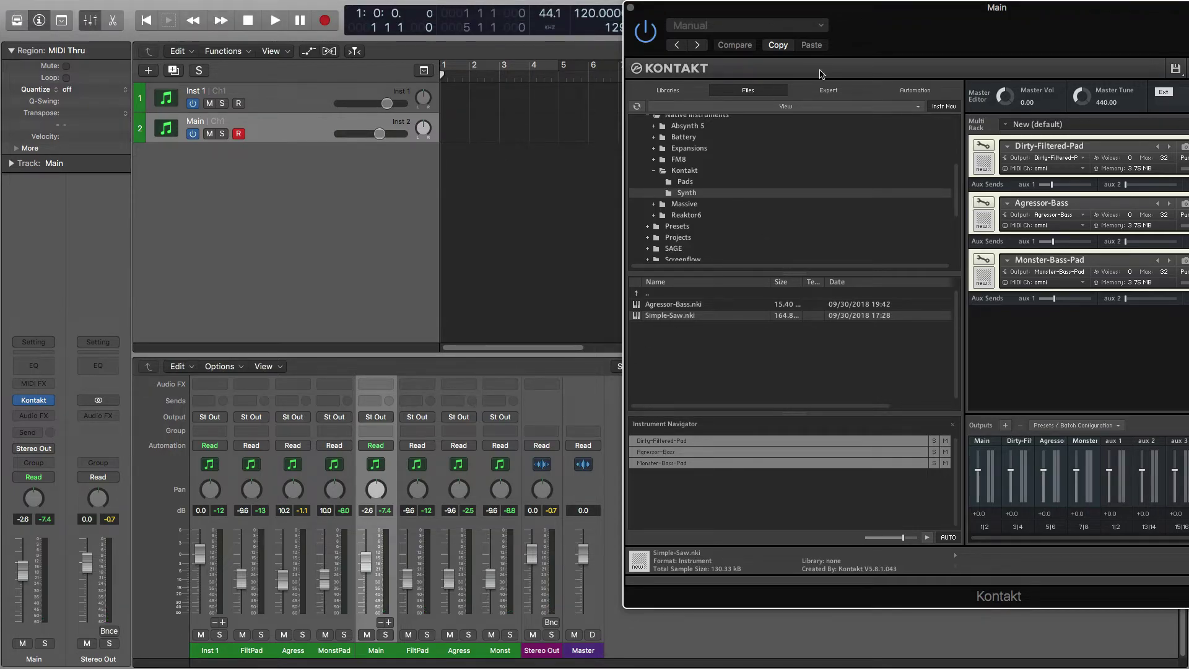
left_click_drag(803, 6, 599, 20)
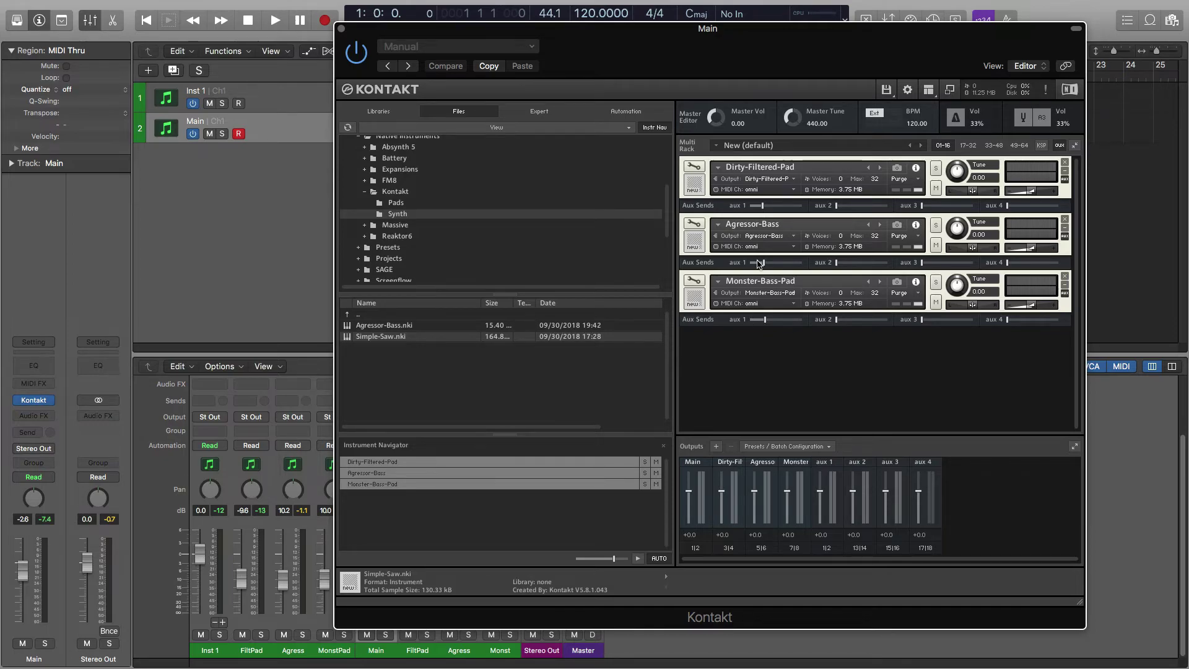
left_click_drag(708, 28, 680, 35)
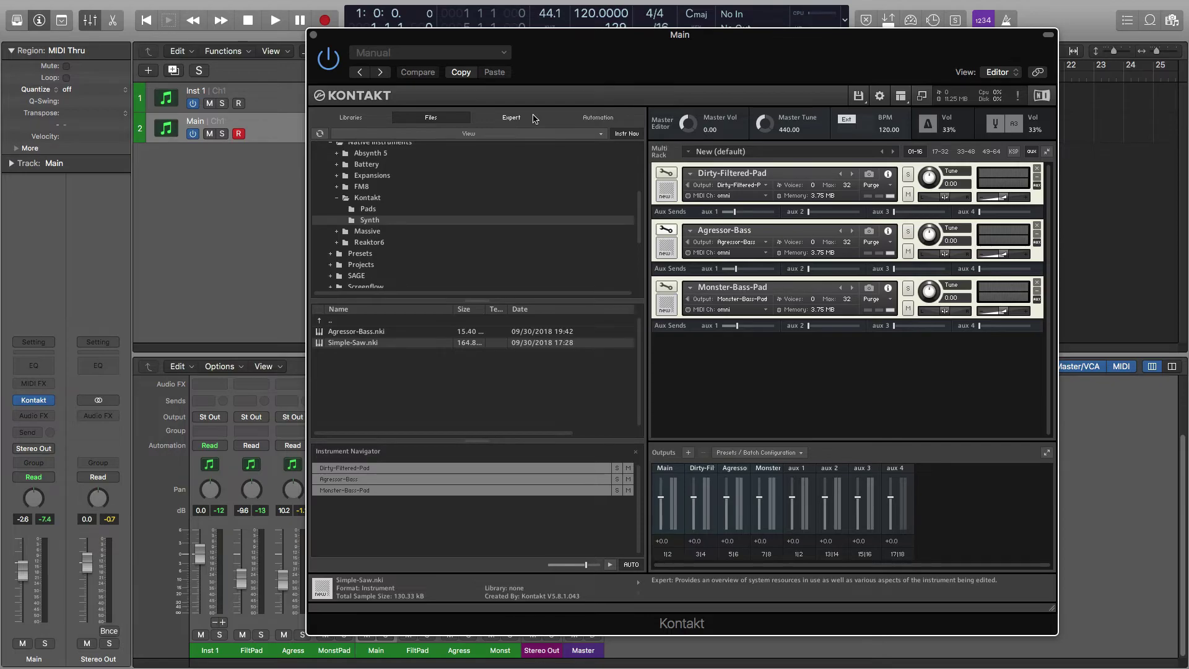